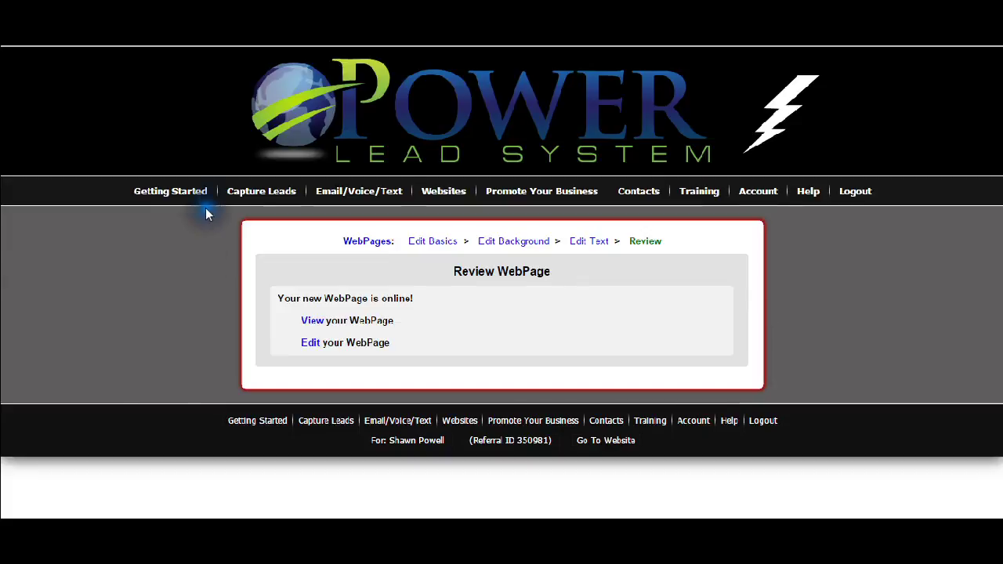
Go to the My Sharing Codes page under Websites > WebPages
{"action": "mouse_move", "coordinate": [415, 192]}
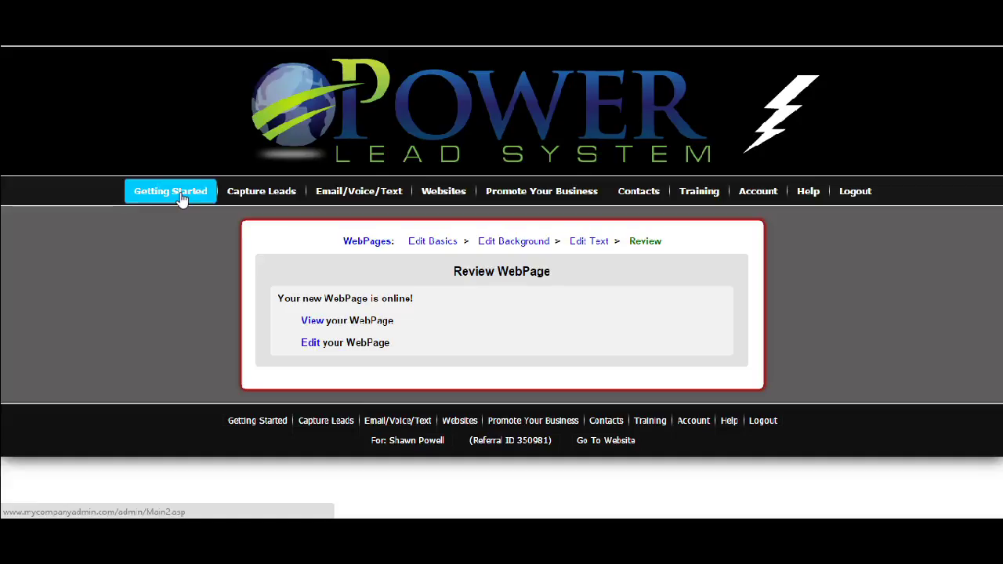
{"action": "mouse_move", "coordinate": [456, 197]}
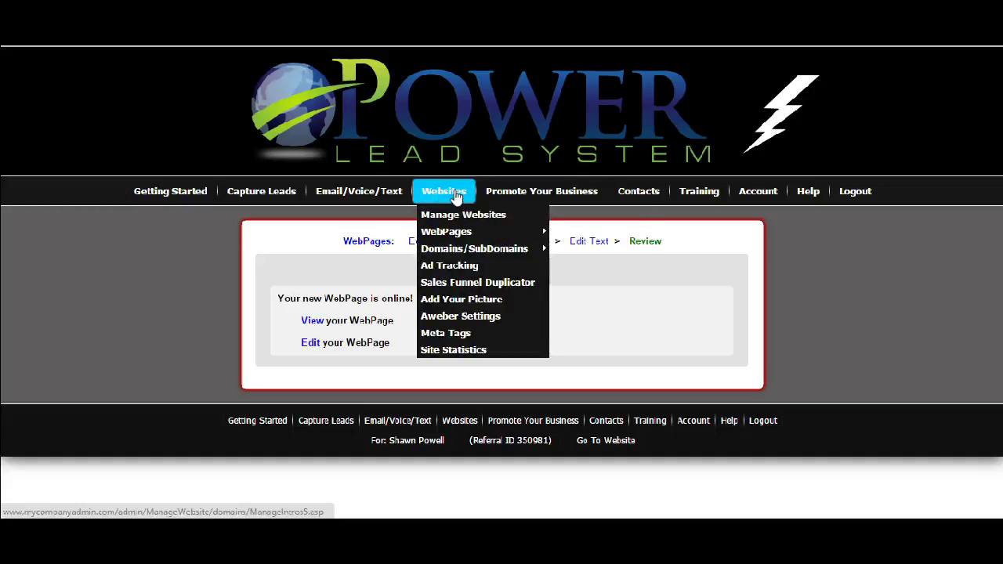
{"action": "mouse_move", "coordinate": [521, 250]}
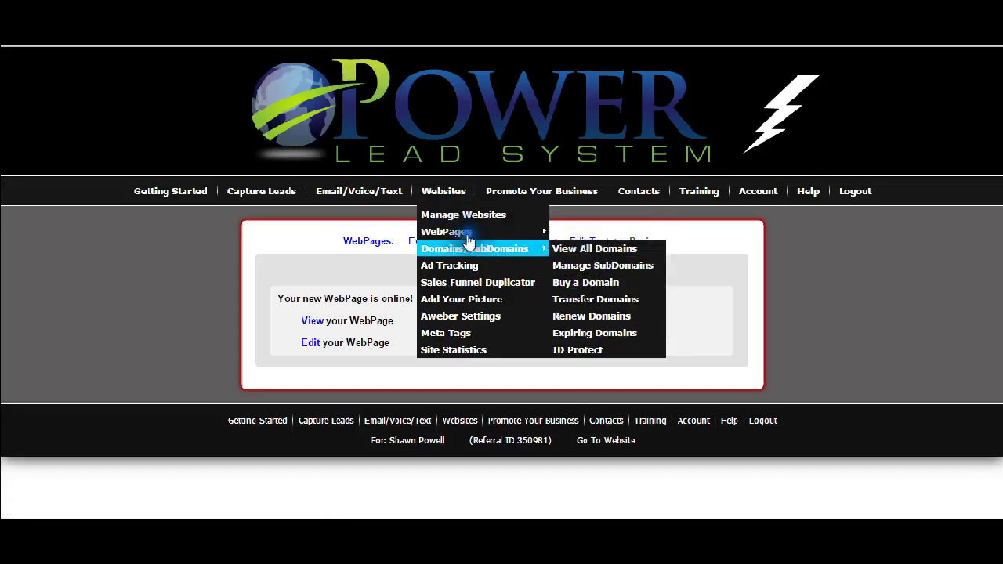
{"action": "mouse_move", "coordinate": [470, 232]}
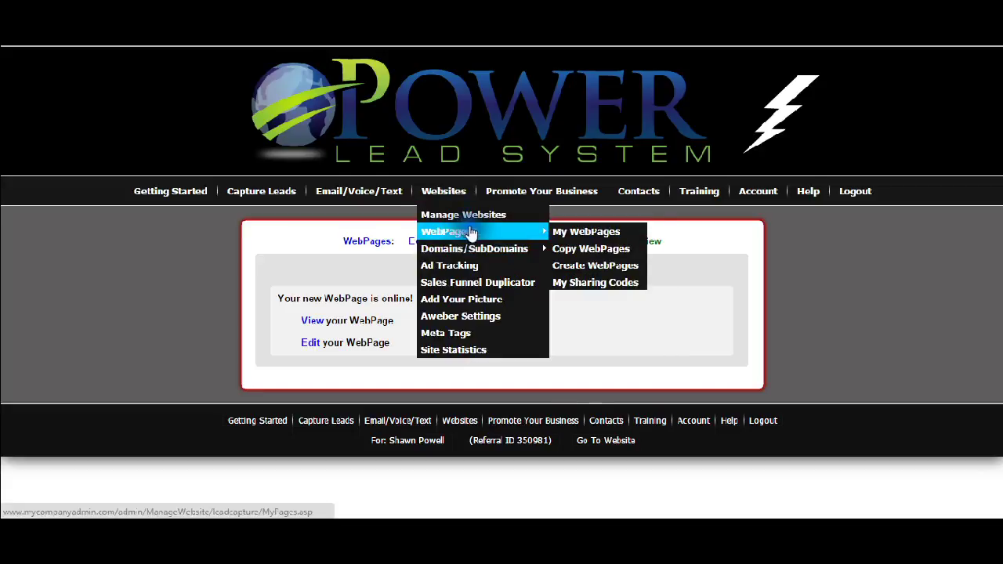
{"action": "left_click", "coordinate": [588, 284]}
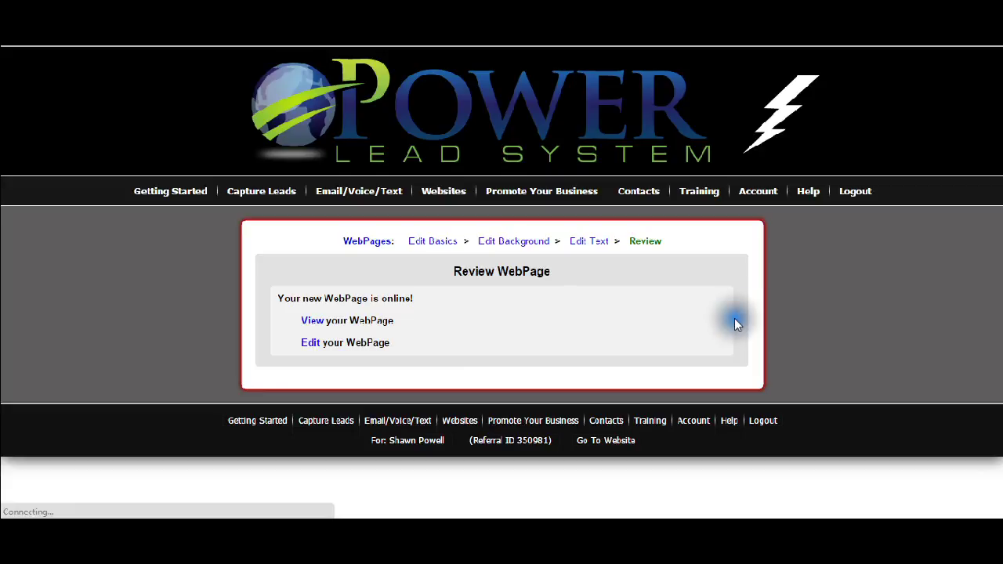
{"action": "left_click", "coordinate": [752, 271]}
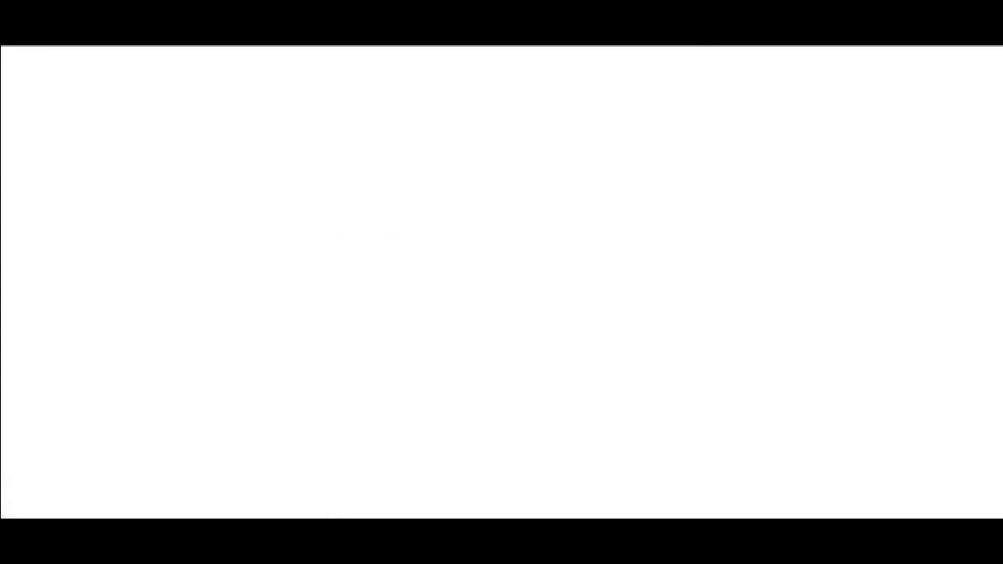
{"action": "scroll", "coordinate": [643, 270], "scroll_direction": "down", "scroll_amount": 3}
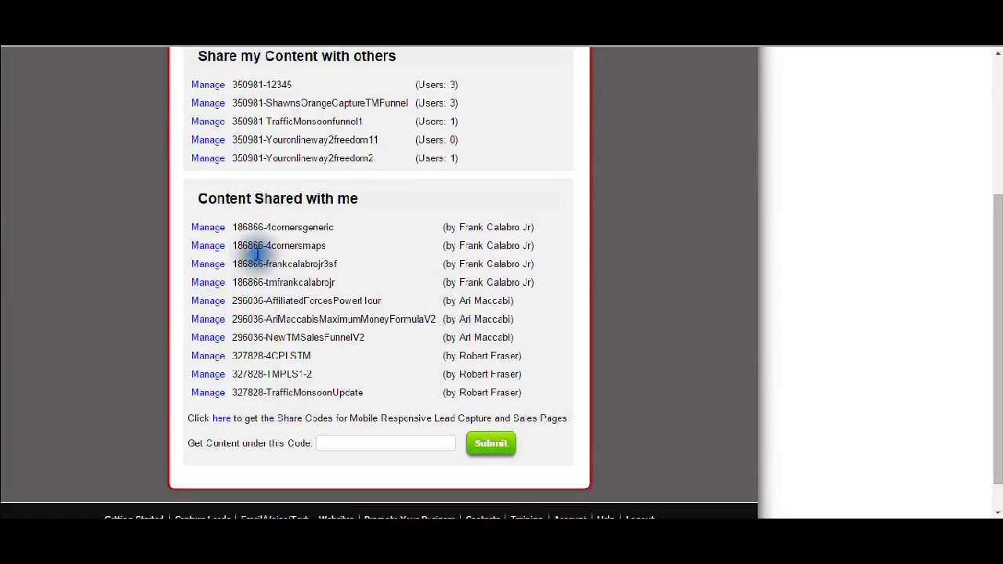
{"action": "left_click_drag", "start_coordinate": [339, 263], "coordinate": [233, 268]}
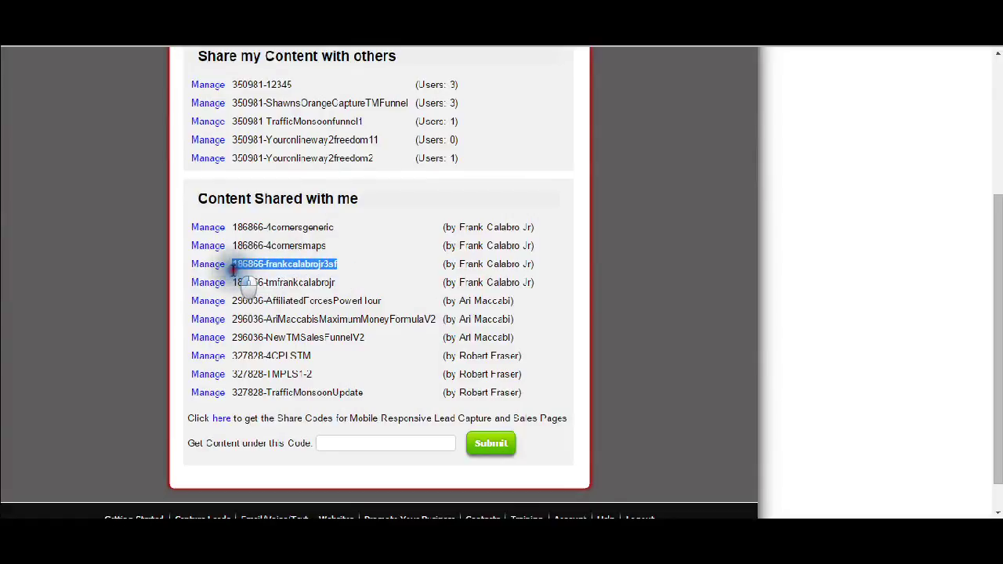
{"action": "right_click", "coordinate": [275, 269]}
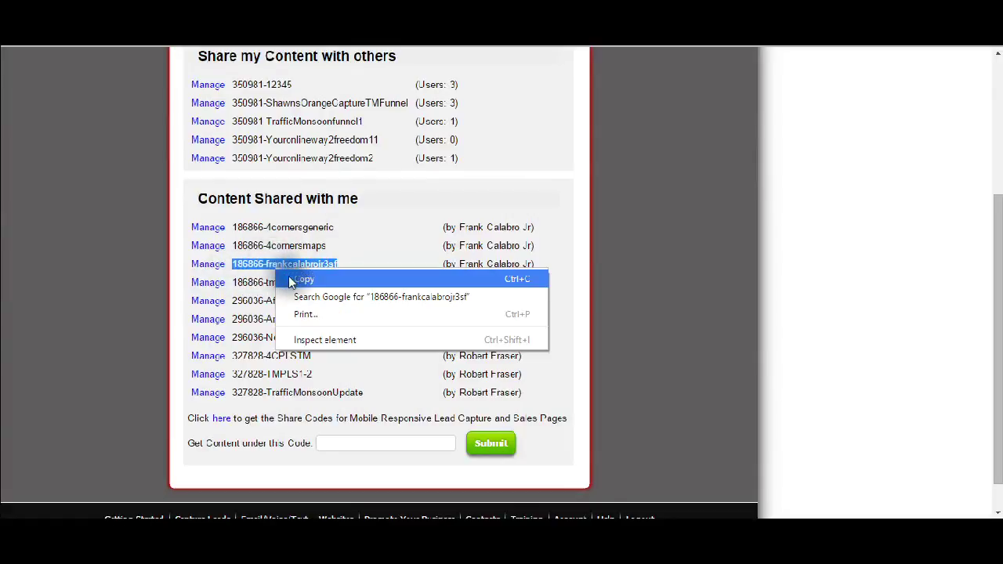
{"action": "left_click", "coordinate": [291, 280]}
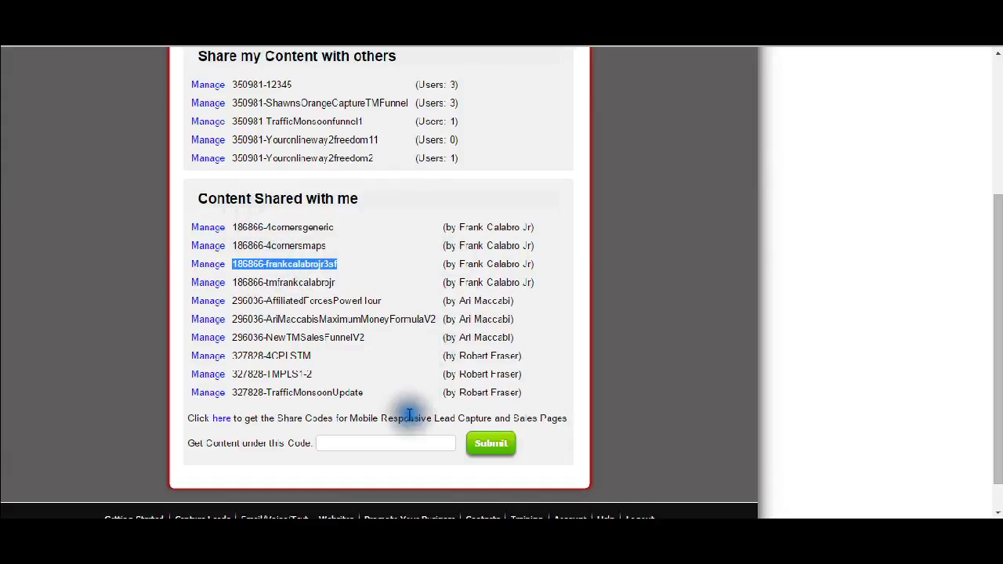
{"action": "left_click", "coordinate": [375, 443]}
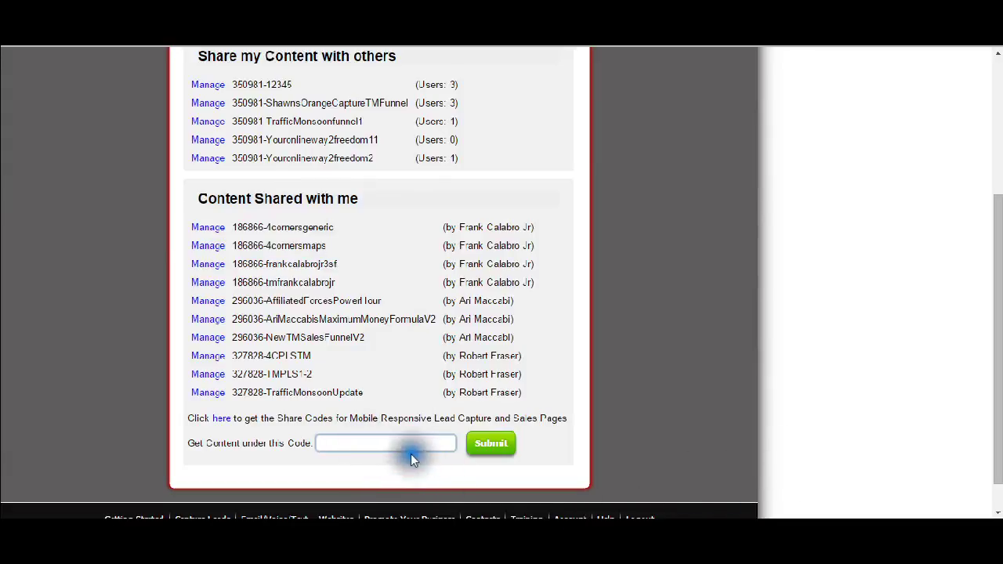
{"action": "right_click", "coordinate": [373, 442]}
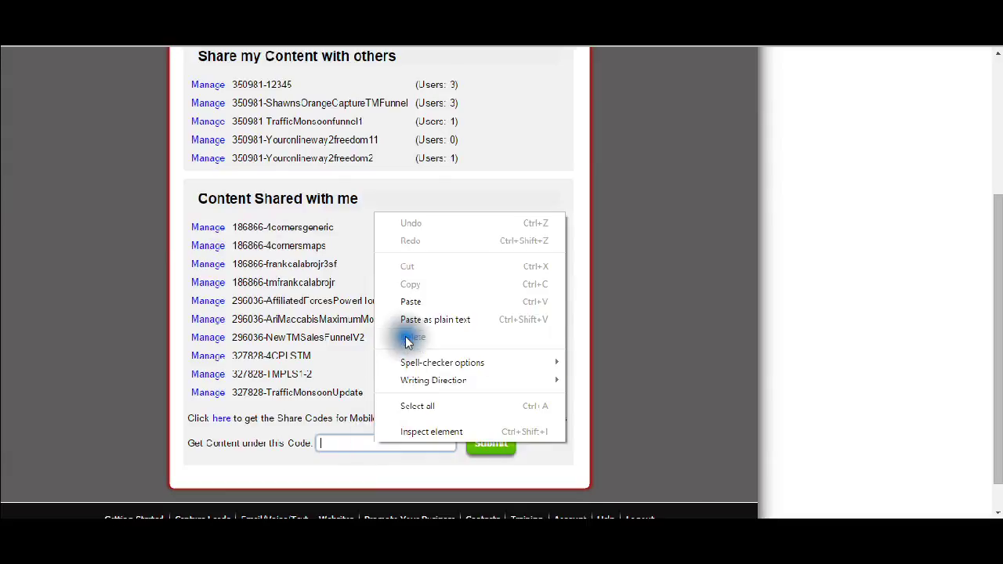
{"action": "left_click", "coordinate": [411, 302]}
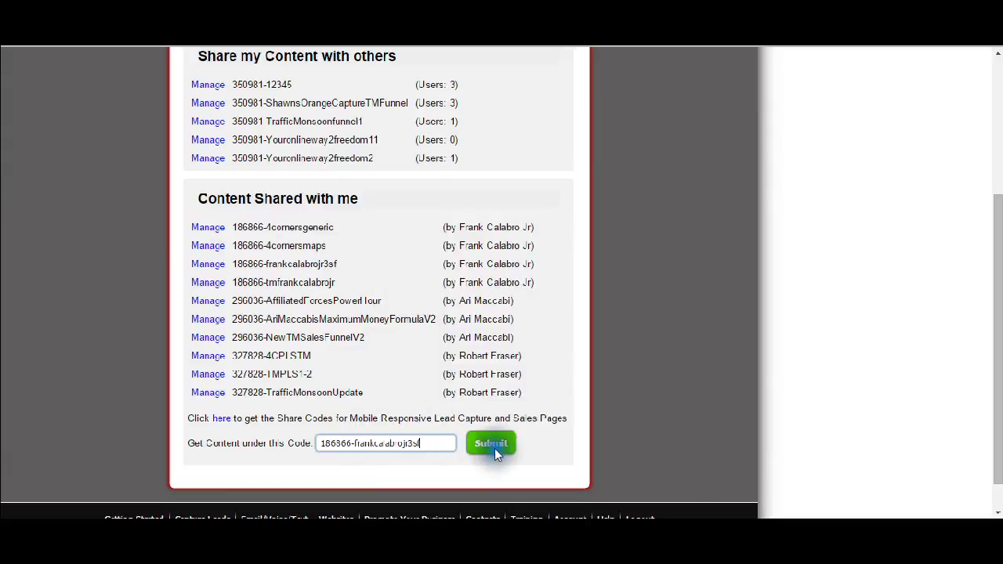
{"action": "left_click_drag", "start_coordinate": [443, 444], "coordinate": [313, 445]}
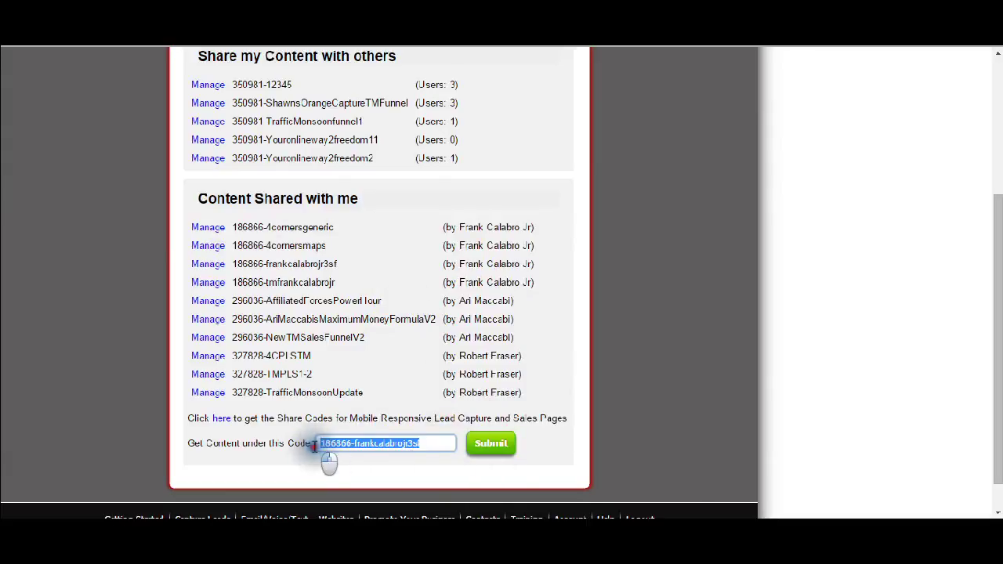
{"action": "key", "text": "BackSpace"}
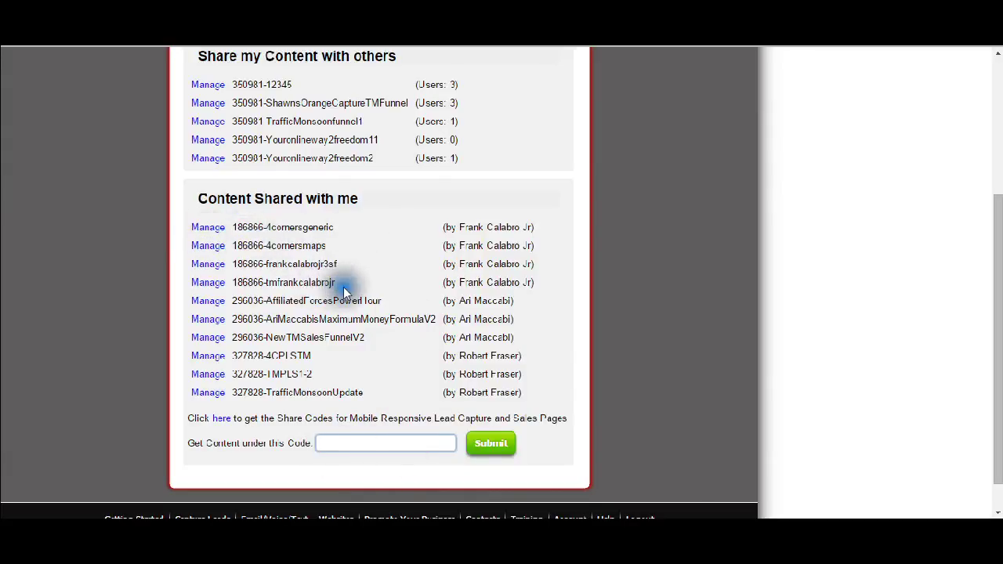
{"action": "scroll", "coordinate": [545, 326], "scroll_direction": "up", "scroll_amount": 2}
{"action": "scroll", "coordinate": [604, 333], "scroll_direction": "down", "scroll_amount": 2}
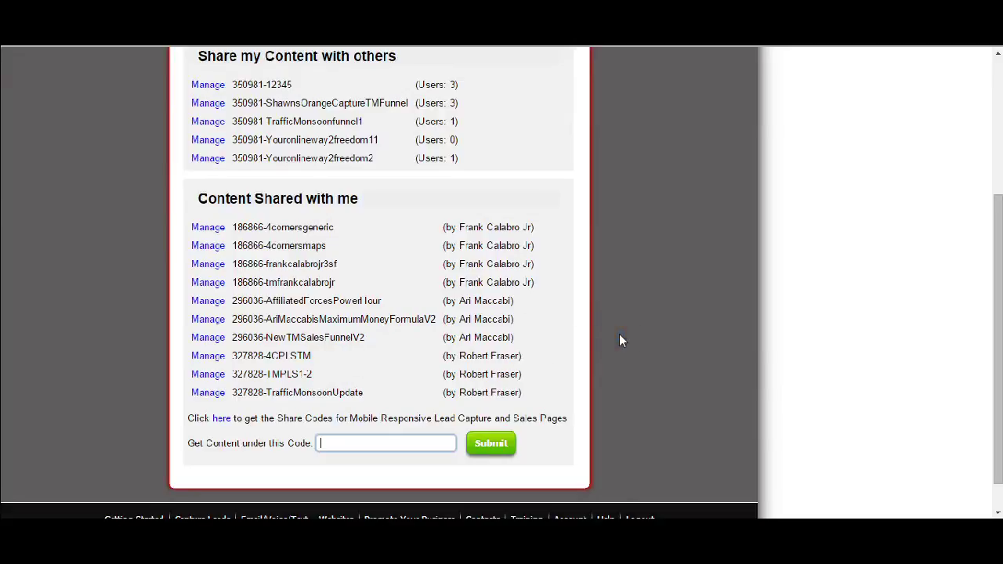
{"action": "scroll", "coordinate": [622, 334], "scroll_direction": "up", "scroll_amount": 3}
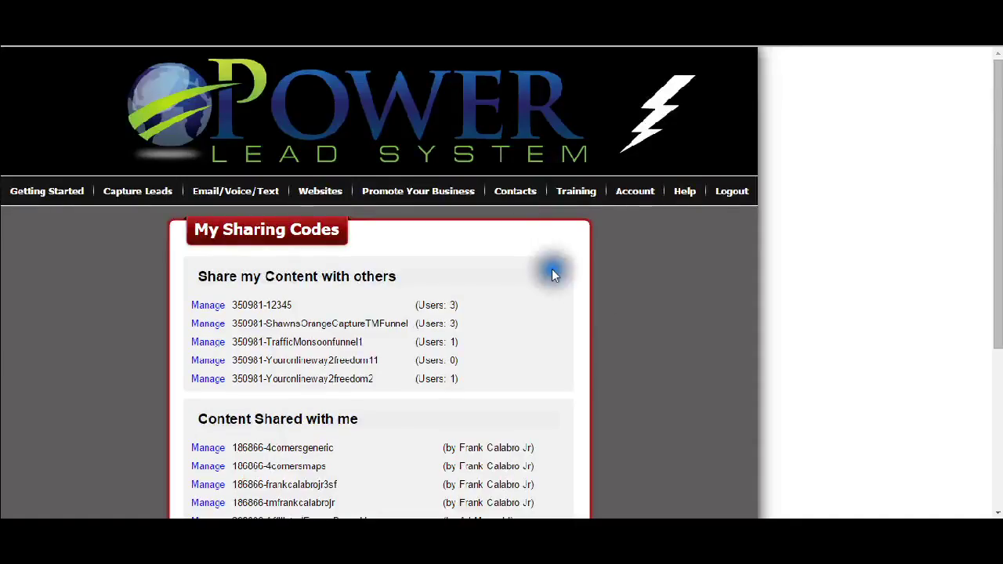
Show the Getting Started page with its Easy steps and completion checklist
{"action": "mouse_move", "coordinate": [321, 192]}
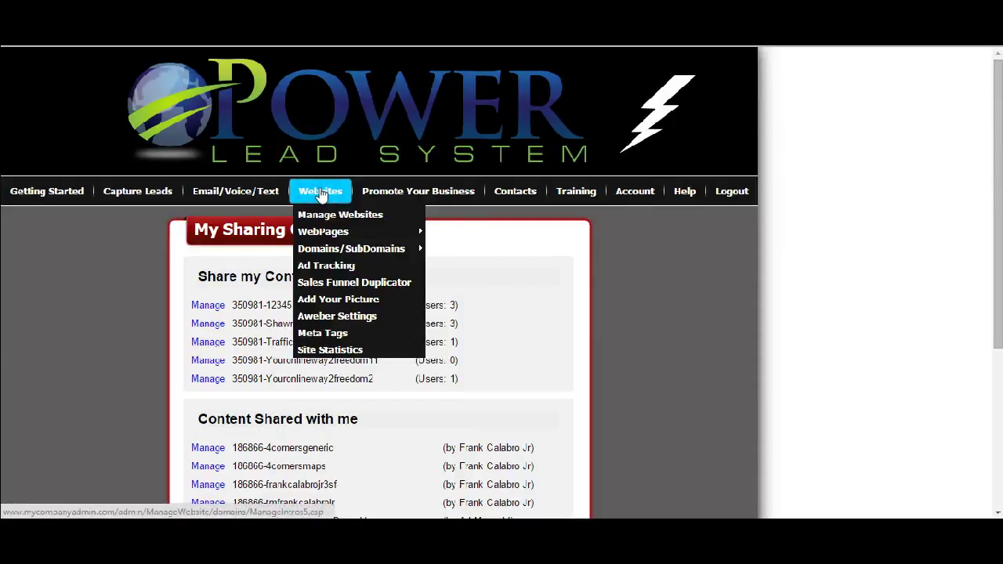
{"action": "left_click", "coordinate": [74, 201]}
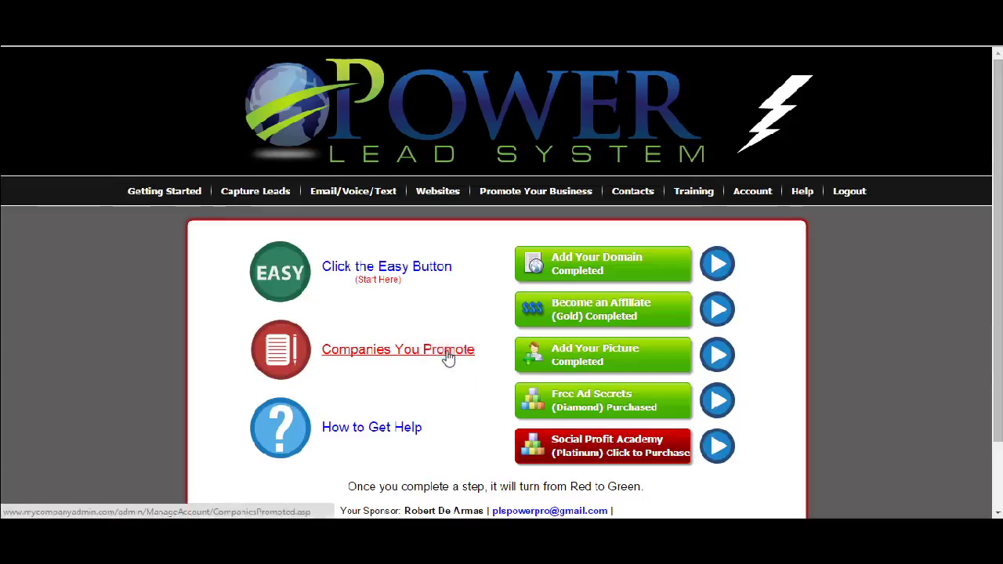
Open Companies You Promote and scroll through the company listbox to browse available companies
{"action": "left_click", "coordinate": [448, 357]}
{"action": "scroll", "coordinate": [728, 361], "scroll_direction": "down", "scroll_amount": 2}
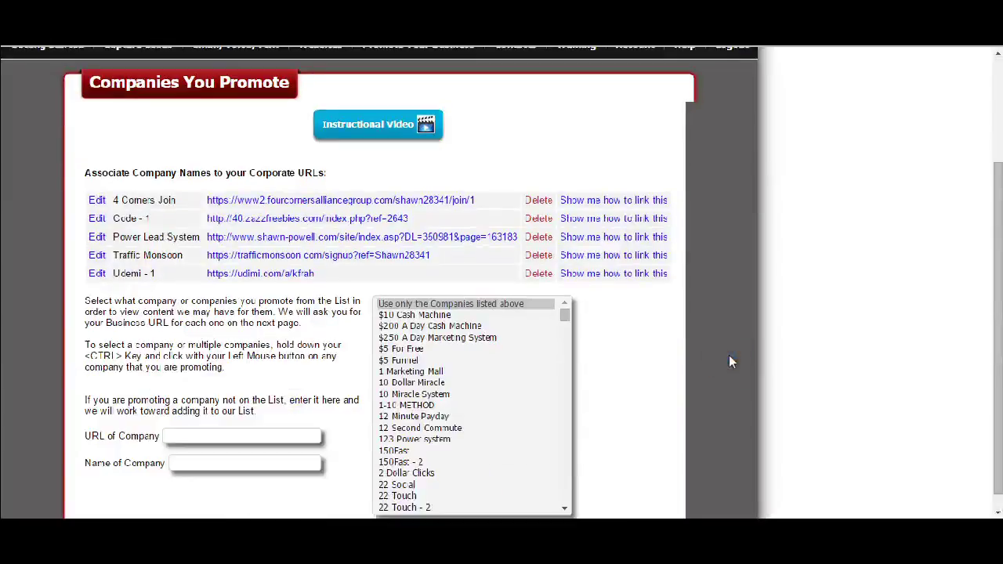
{"action": "scroll", "coordinate": [729, 362], "scroll_direction": "down", "scroll_amount": 1}
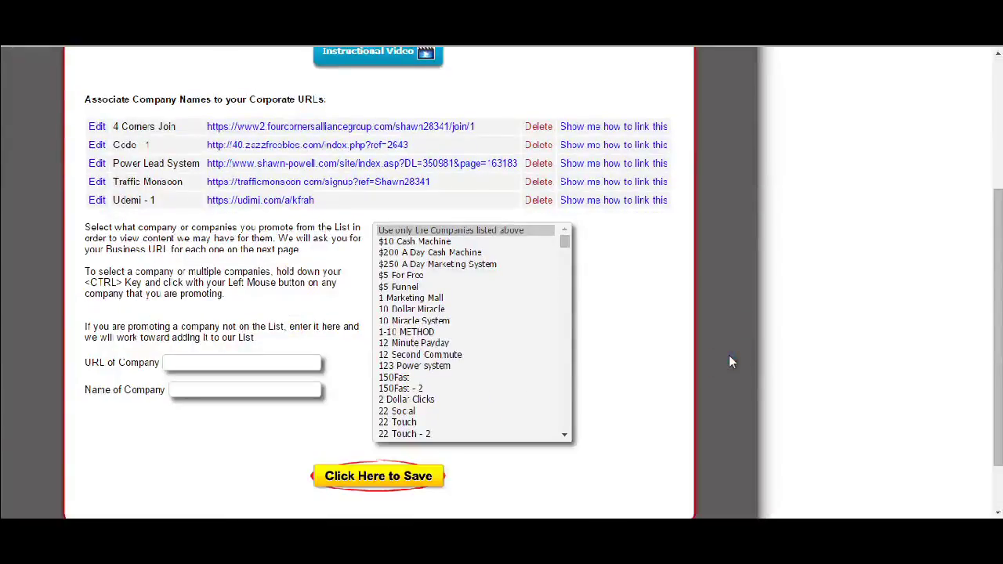
{"action": "left_click", "coordinate": [565, 259]}
{"action": "left_click_drag", "start_coordinate": [566, 260], "coordinate": [564, 303]}
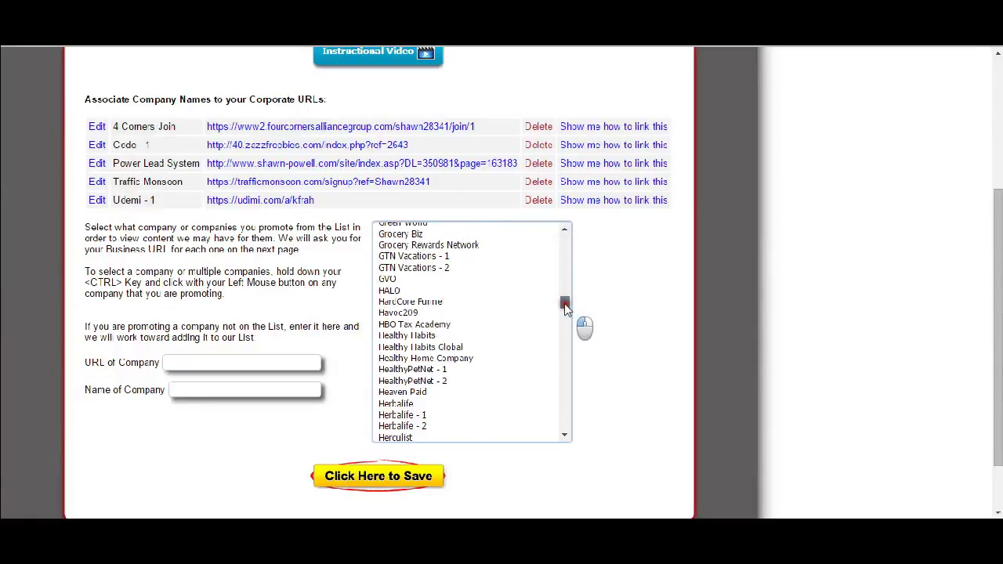
{"action": "left_click_drag", "start_coordinate": [564, 303], "coordinate": [564, 303]}
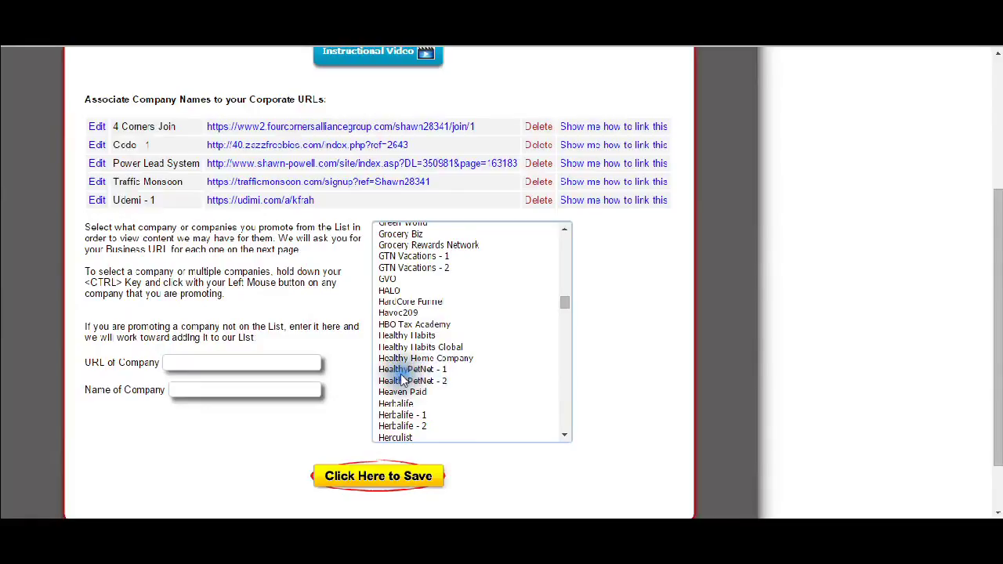
{"action": "left_click", "coordinate": [546, 346]}
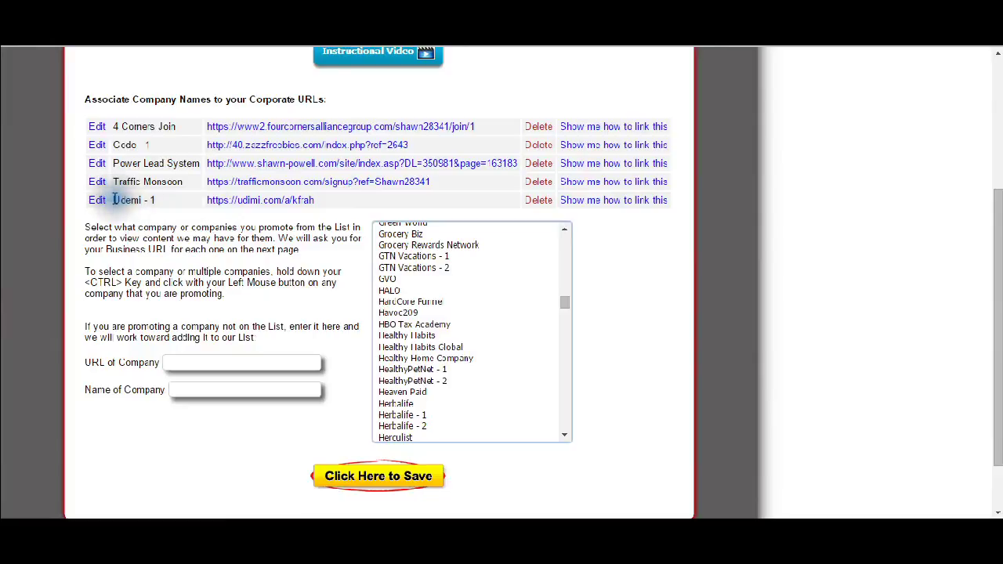
{"action": "left_click_drag", "start_coordinate": [114, 200], "coordinate": [151, 201]}
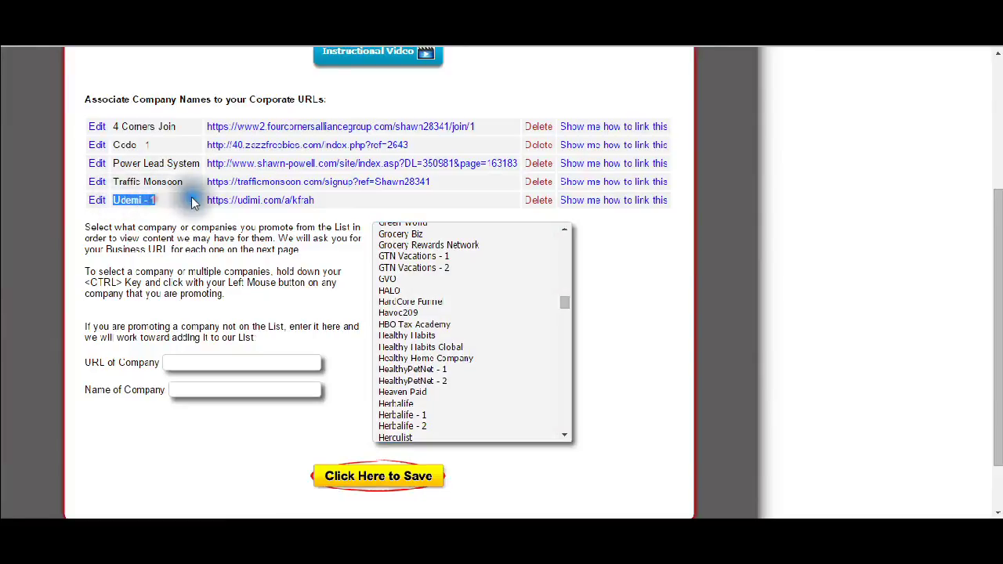
{"action": "left_click", "coordinate": [180, 202]}
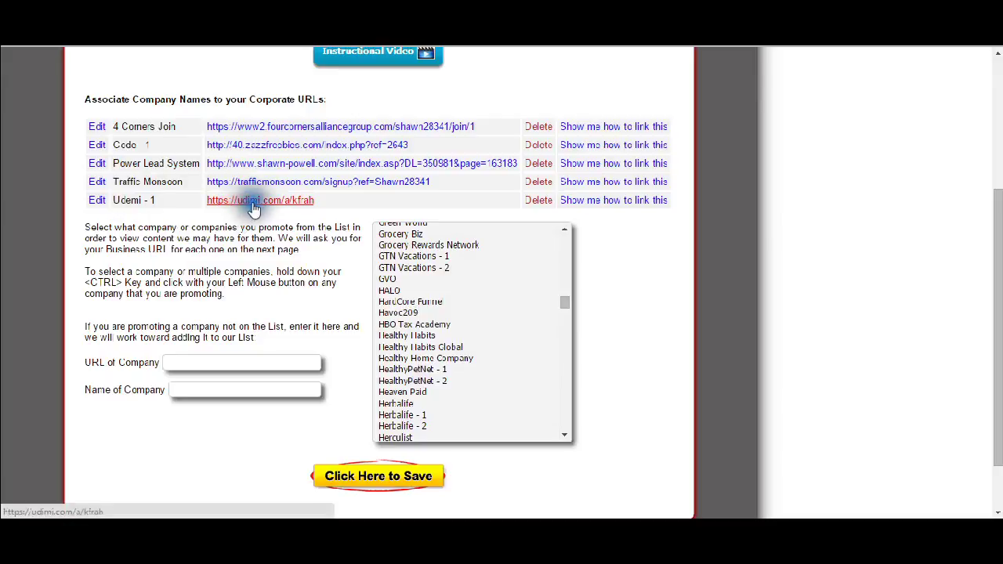
{"action": "left_click", "coordinate": [154, 212]}
{"action": "left_click", "coordinate": [202, 362]}
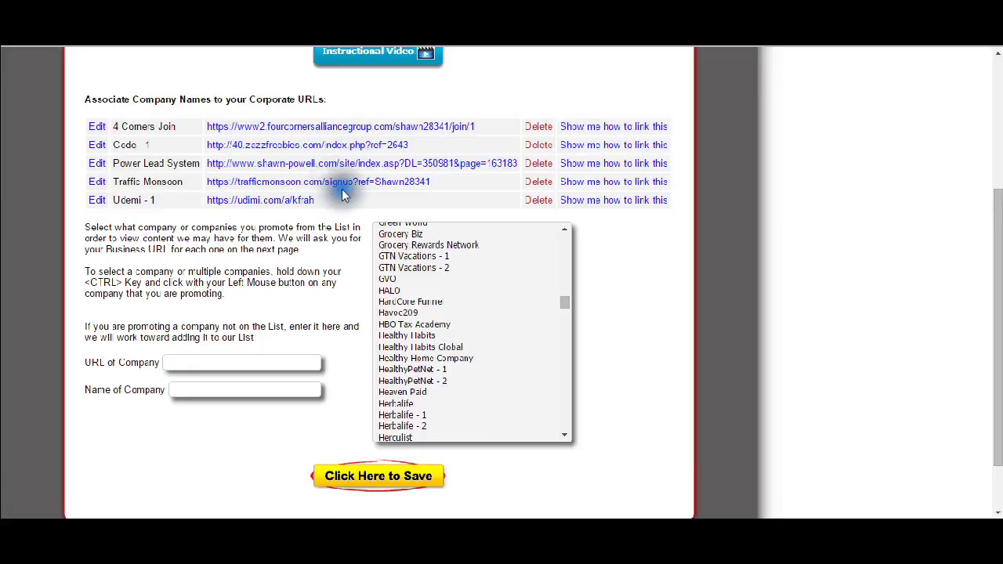
{"action": "left_click_drag", "start_coordinate": [206, 186], "coordinate": [433, 182]}
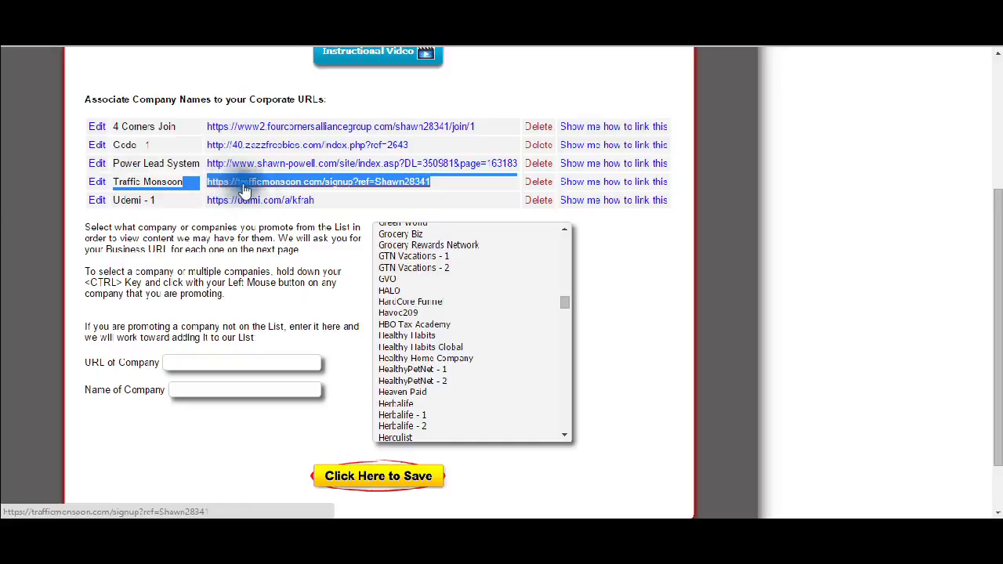
Deselect the Traffic Monsoon row, return to the top, and bring up the Websites dropdown
{"action": "left_click", "coordinate": [335, 217]}
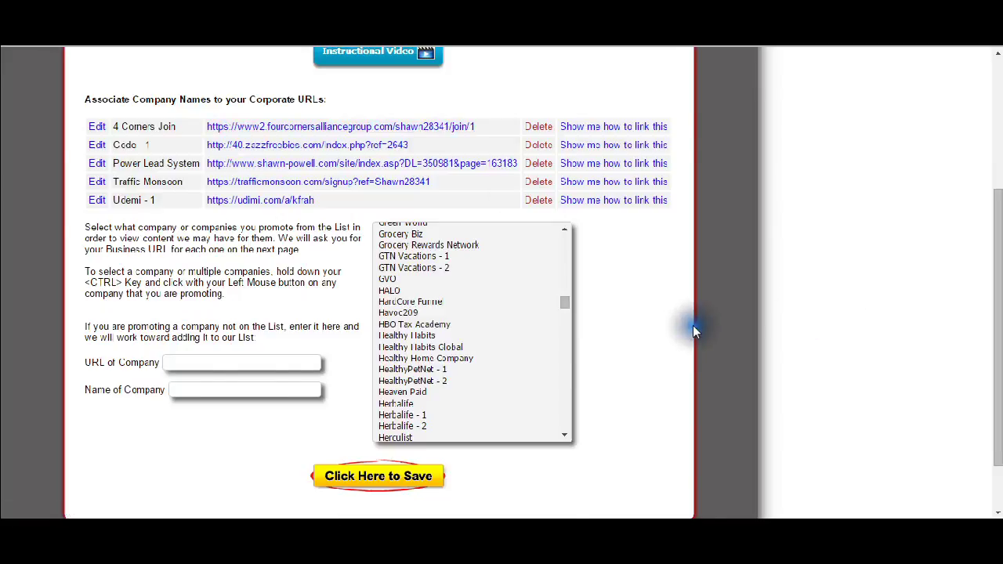
{"action": "scroll", "coordinate": [693, 325], "scroll_direction": "up", "scroll_amount": 3}
{"action": "mouse_move", "coordinate": [321, 193]}
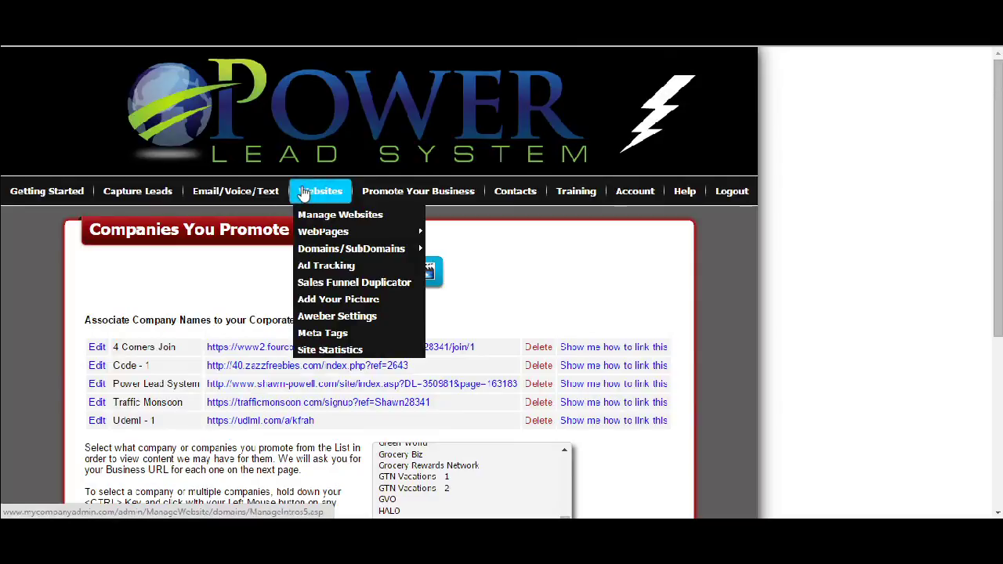
Open Manage SubDomains from Websites > Domains/SubDomains and scroll down to the create field
{"action": "mouse_move", "coordinate": [325, 251]}
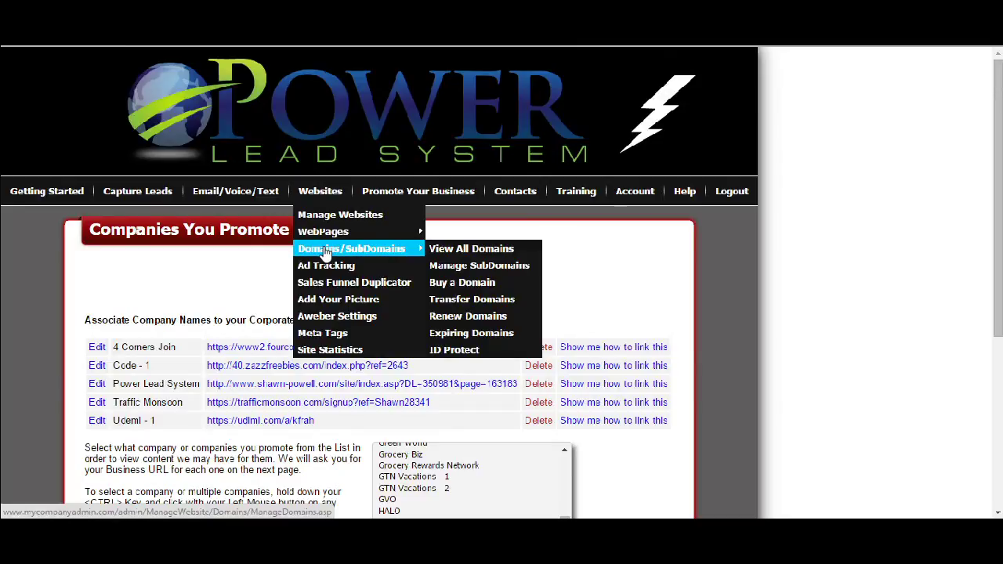
{"action": "left_click", "coordinate": [470, 266]}
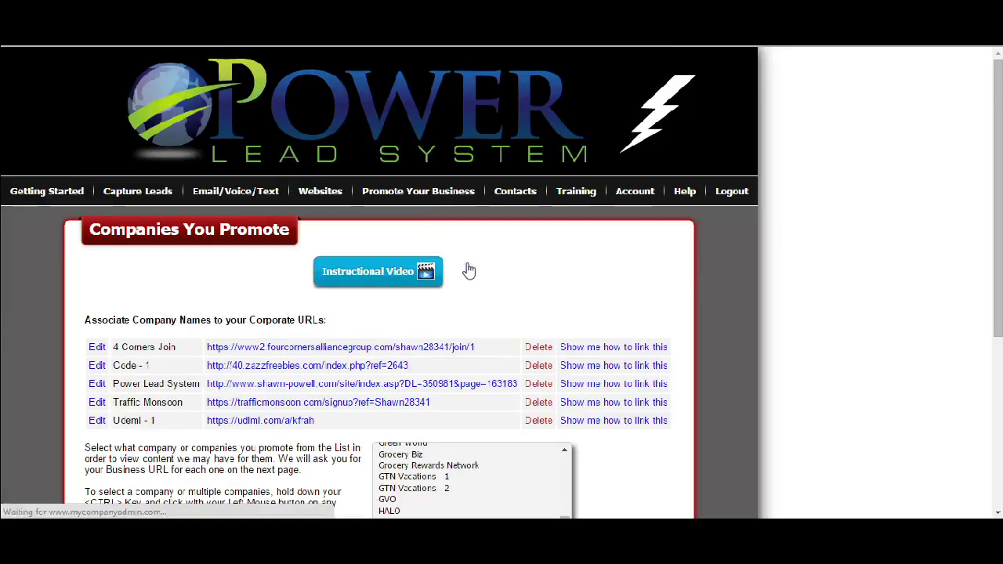
{"action": "scroll", "coordinate": [617, 349], "scroll_direction": "down", "scroll_amount": 5}
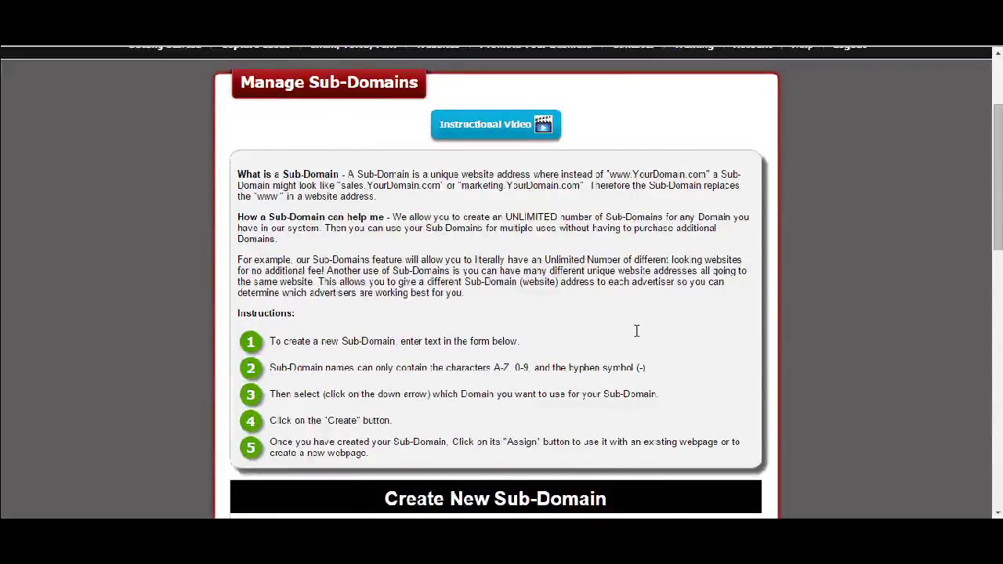
Fill the new sub-domain name field with Youronlineway2freedom10 from the autocomplete suggestions
{"action": "left_click", "coordinate": [296, 253]}
{"action": "left_click", "coordinate": [348, 253]}
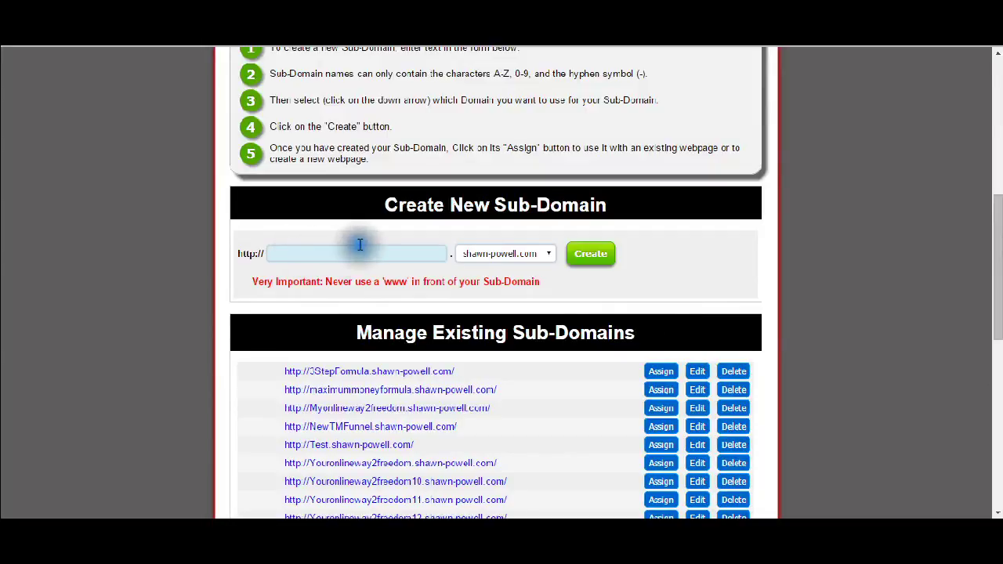
{"action": "left_click", "coordinate": [353, 252]}
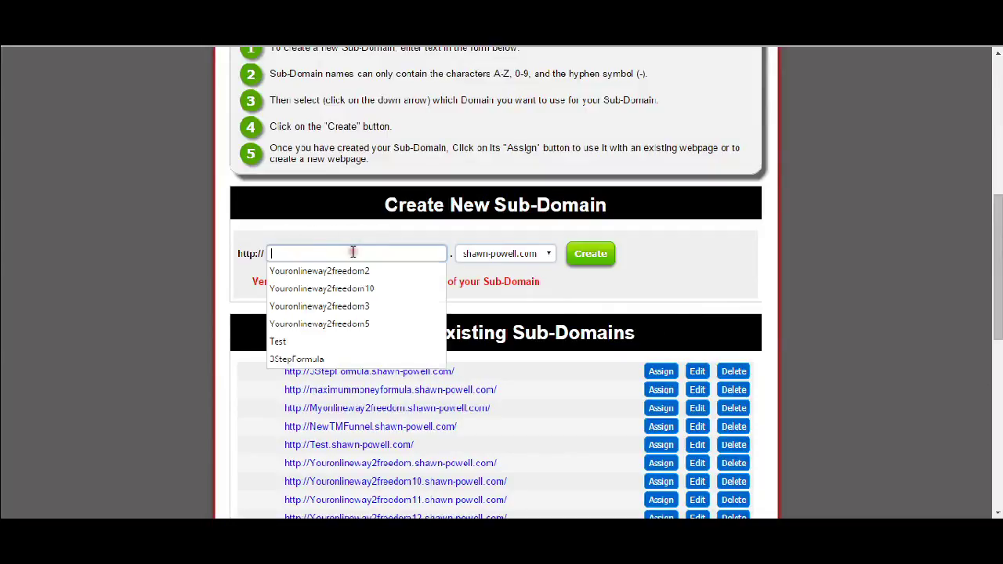
{"action": "left_click", "coordinate": [352, 252]}
{"action": "left_click", "coordinate": [365, 288]}
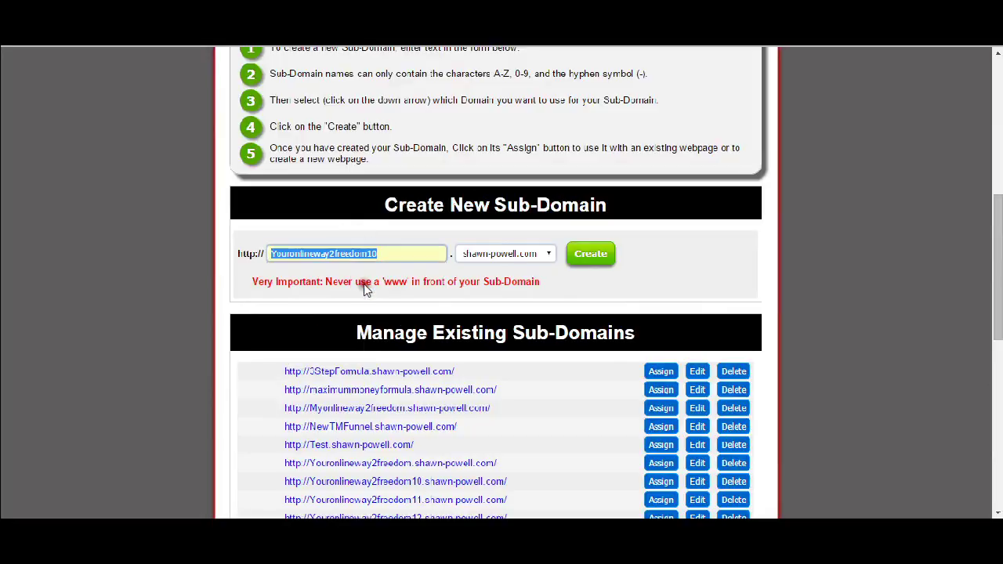
{"action": "left_click", "coordinate": [382, 254]}
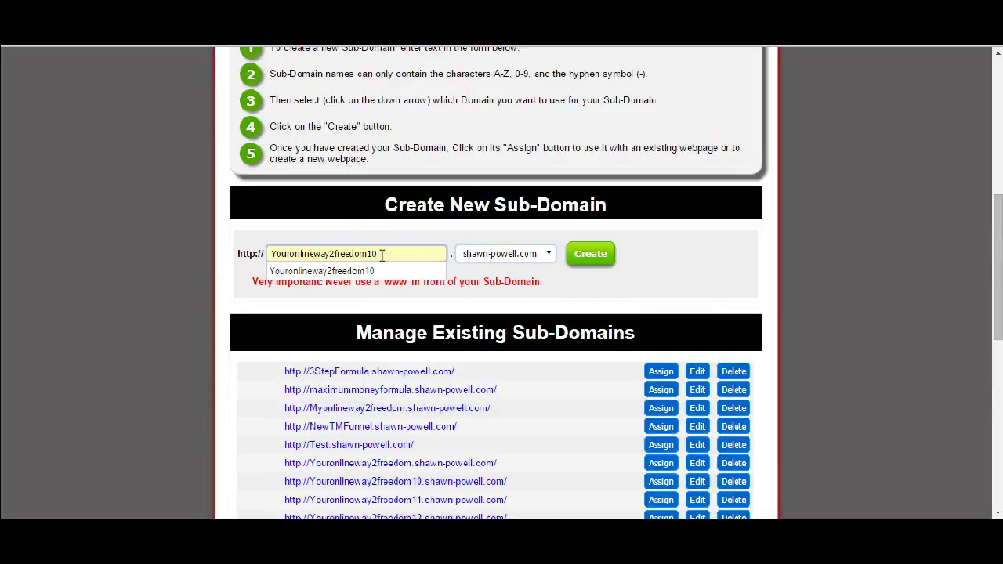
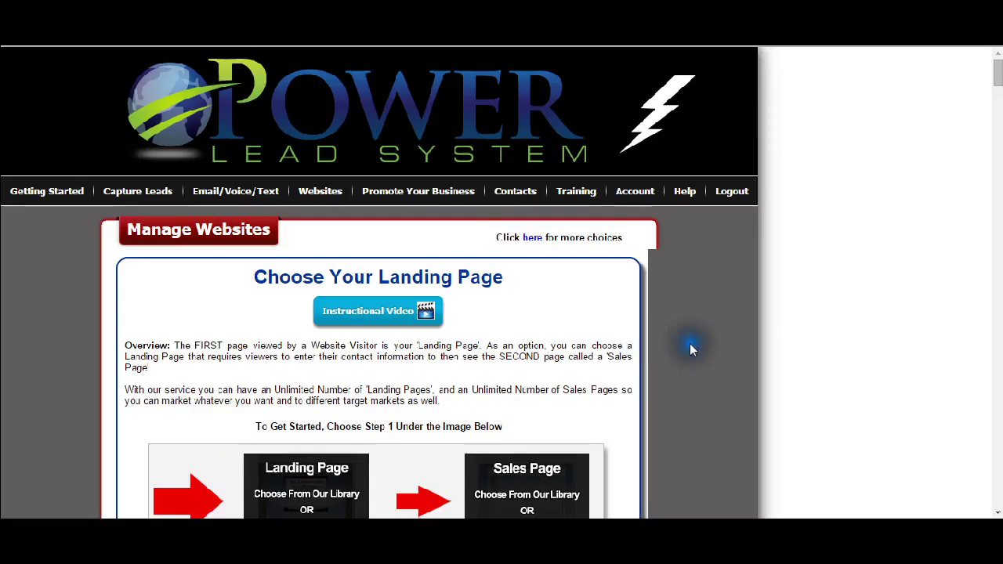
Scroll down the Manage Websites page to the landing page and sales page options
{"action": "scroll", "coordinate": [690, 350], "scroll_direction": "down", "scroll_amount": 5}
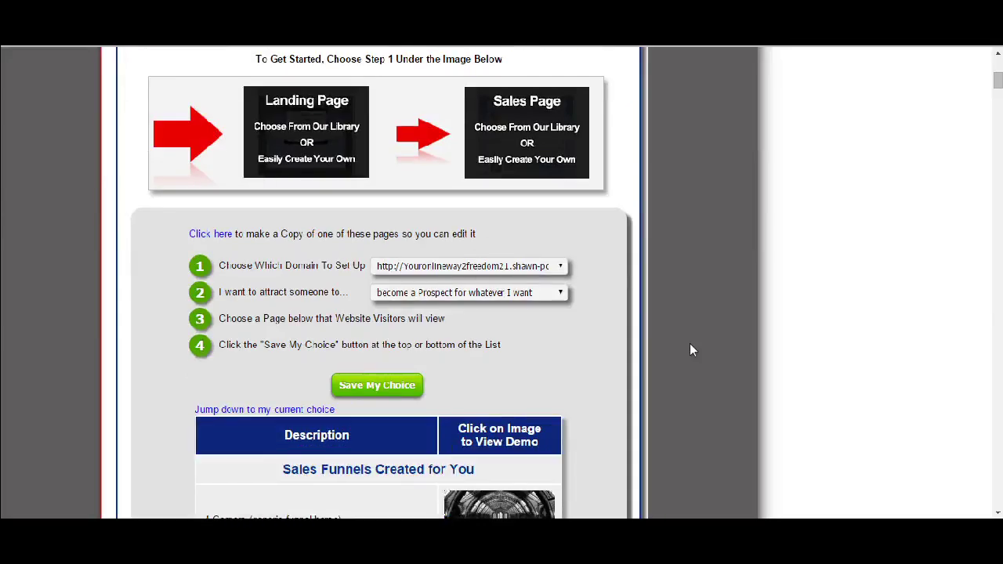
{"action": "left_click", "coordinate": [562, 266]}
{"action": "left_click", "coordinate": [580, 284]}
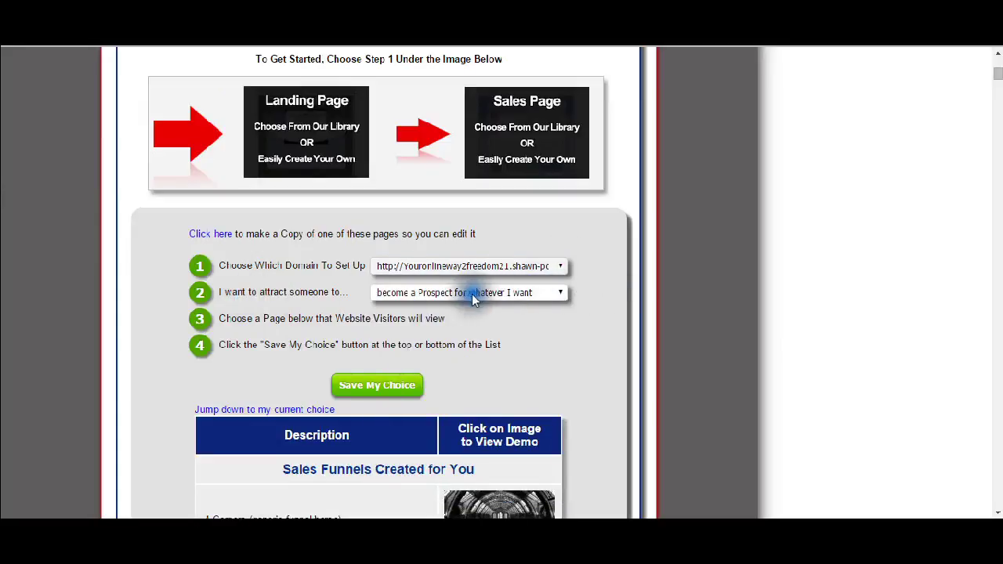
{"action": "left_click", "coordinate": [560, 293]}
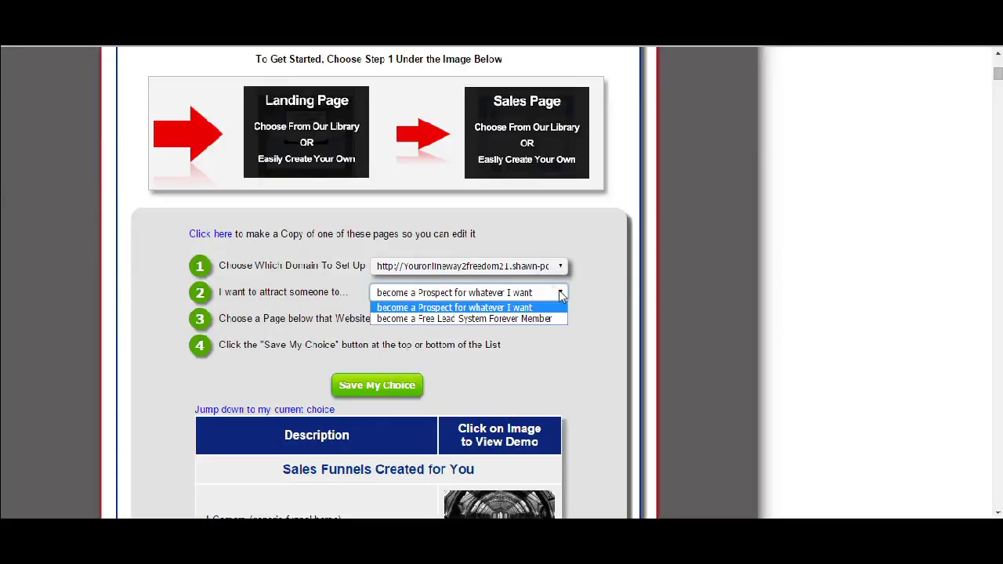
{"action": "left_click", "coordinate": [633, 330]}
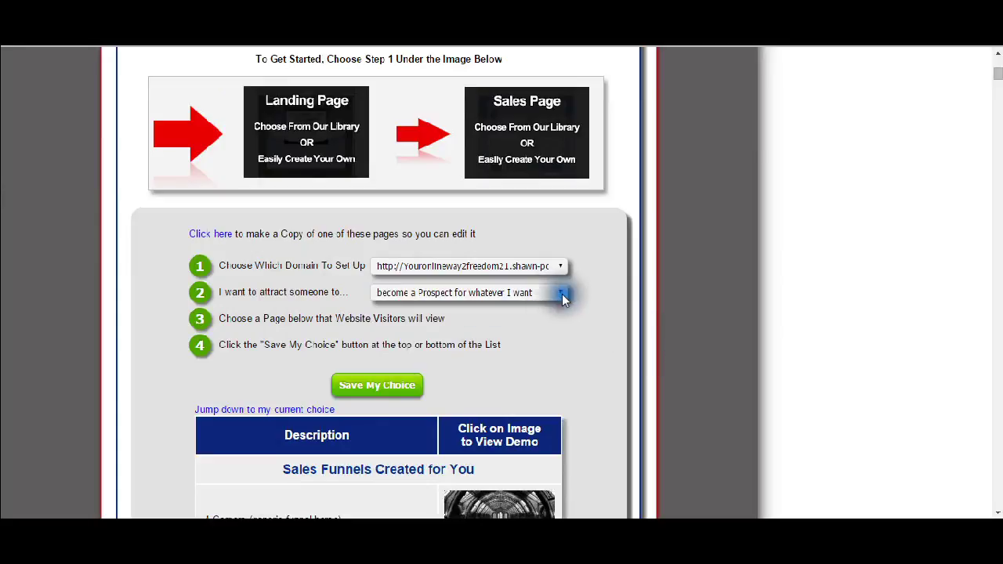
Scroll past the Sales Funnels Created for You pages down to the Shared Choices section
{"action": "scroll", "coordinate": [626, 317], "scroll_direction": "down", "scroll_amount": 3}
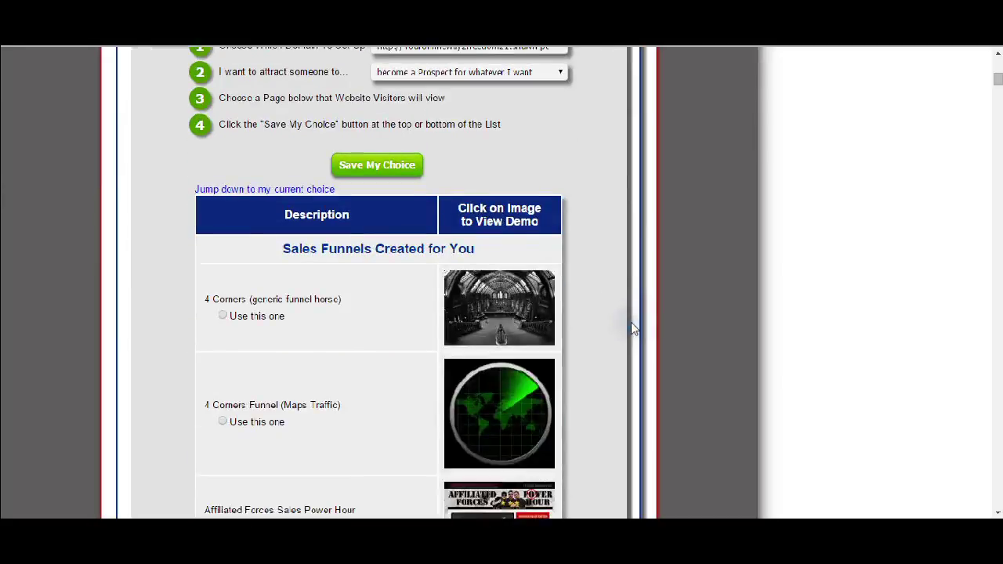
{"action": "scroll", "coordinate": [631, 323], "scroll_direction": "down", "scroll_amount": 6}
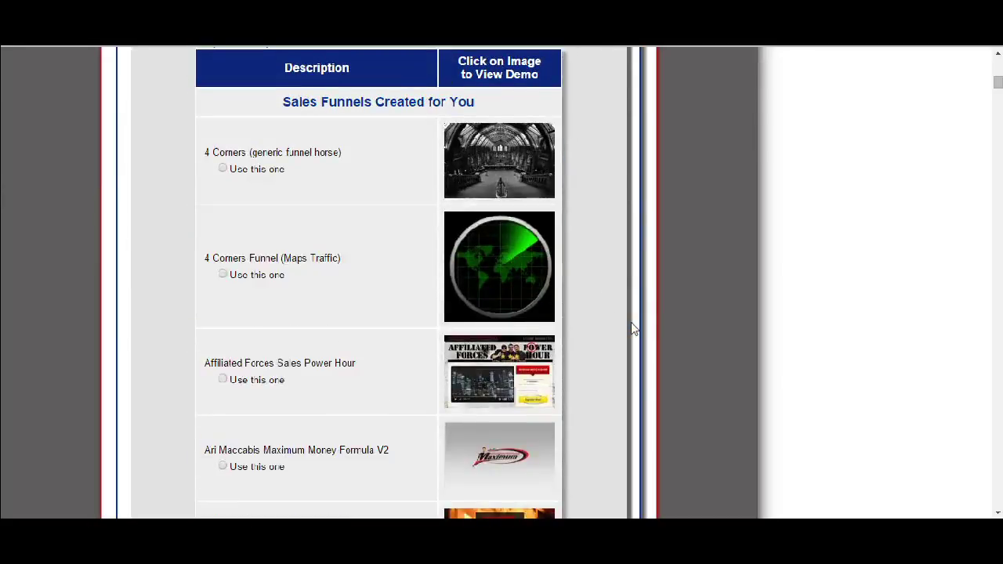
{"action": "scroll", "coordinate": [633, 329], "scroll_direction": "up", "scroll_amount": 4}
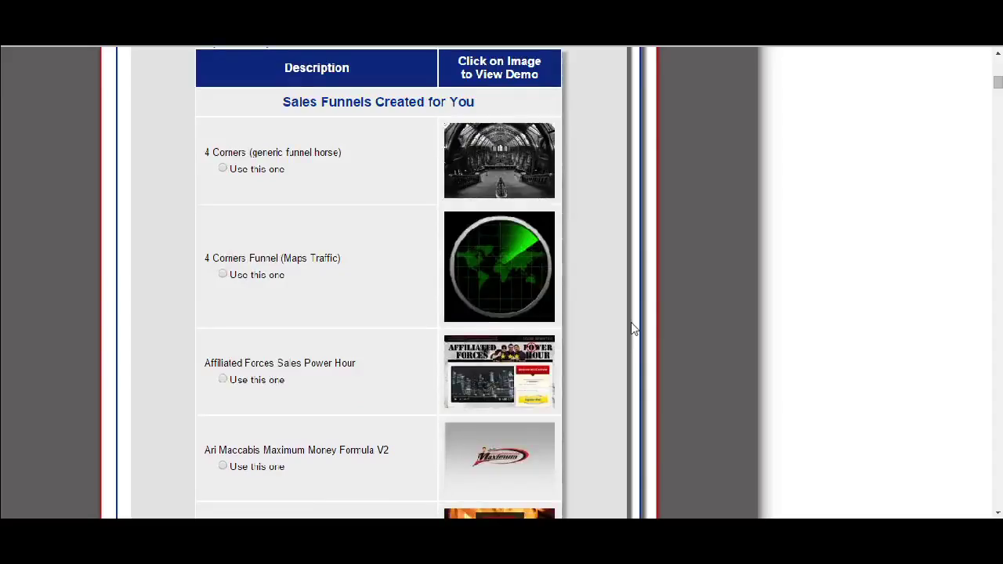
{"action": "scroll", "coordinate": [633, 329], "scroll_direction": "down", "scroll_amount": 10}
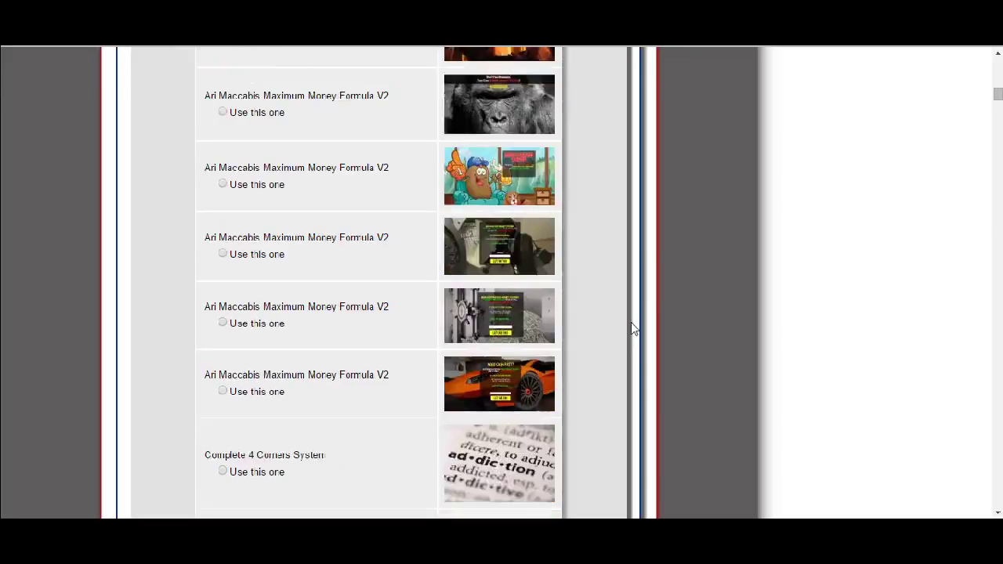
{"action": "scroll", "coordinate": [633, 329], "scroll_direction": "down", "scroll_amount": 20}
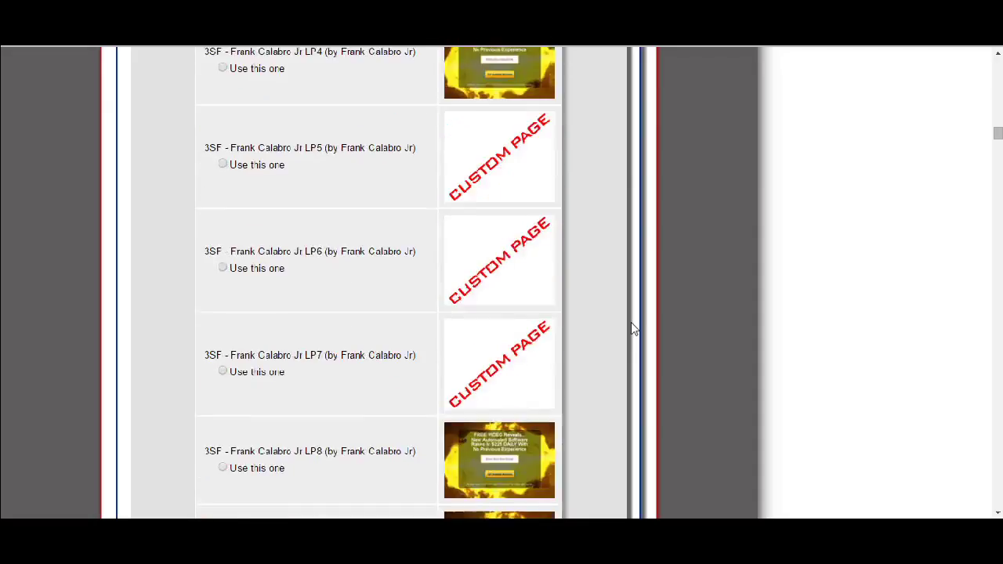
{"action": "scroll", "coordinate": [633, 329], "scroll_direction": "down", "scroll_amount": 20}
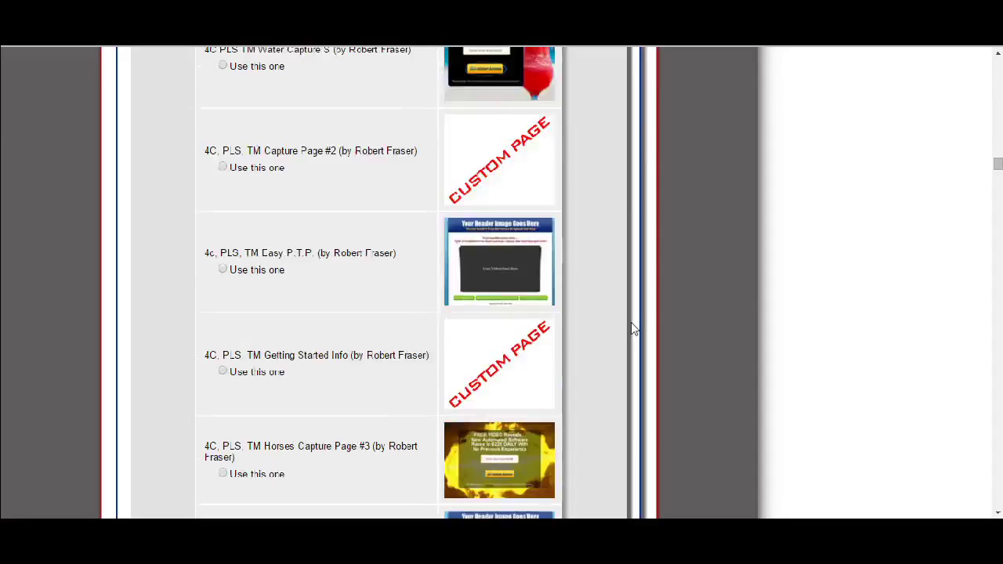
{"action": "scroll", "coordinate": [634, 329], "scroll_direction": "down", "scroll_amount": 20}
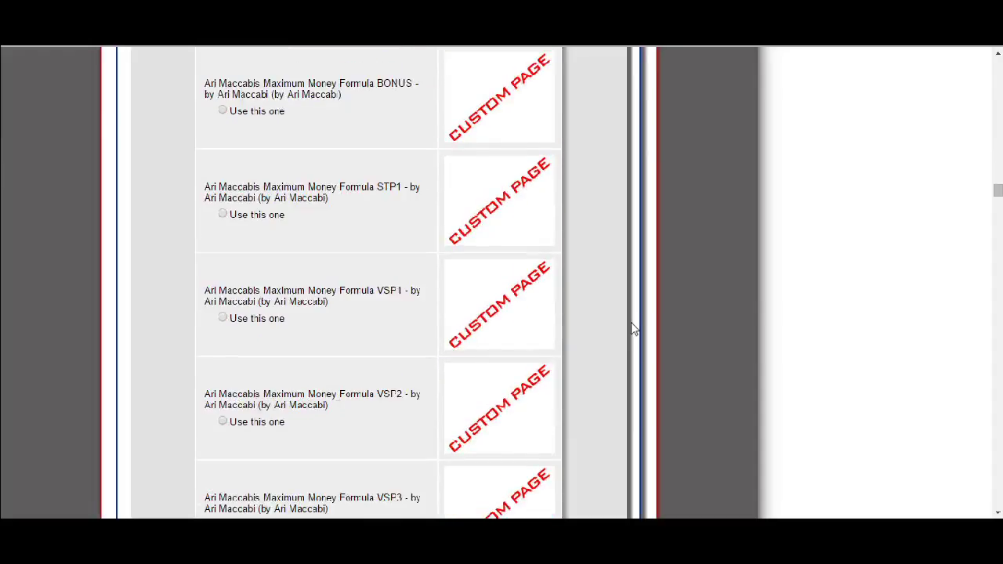
{"action": "scroll", "coordinate": [633, 329], "scroll_direction": "down", "scroll_amount": 10}
{"action": "scroll", "coordinate": [633, 329], "scroll_direction": "up", "scroll_amount": 15}
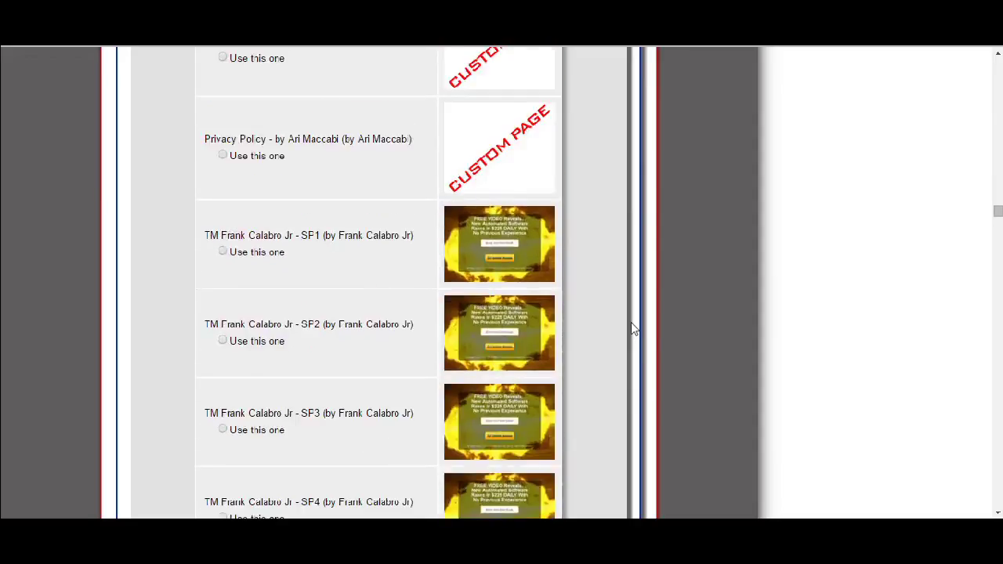
{"action": "scroll", "coordinate": [633, 324], "scroll_direction": "up", "scroll_amount": 20}
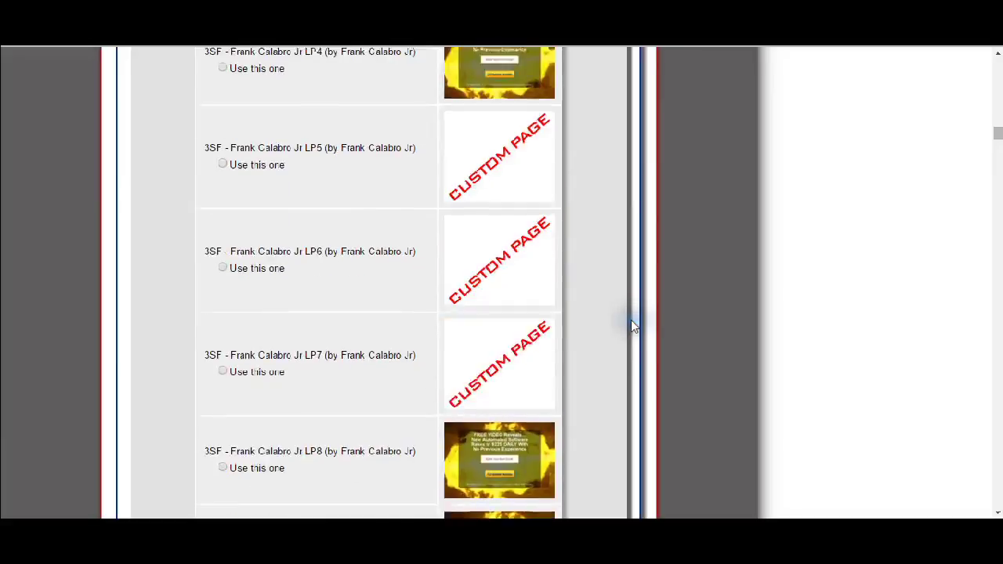
{"action": "scroll", "coordinate": [633, 326], "scroll_direction": "up", "scroll_amount": 20}
{"action": "scroll", "coordinate": [633, 325], "scroll_direction": "down", "scroll_amount": 4}
{"action": "scroll", "coordinate": [631, 319], "scroll_direction": "down", "scroll_amount": 3}
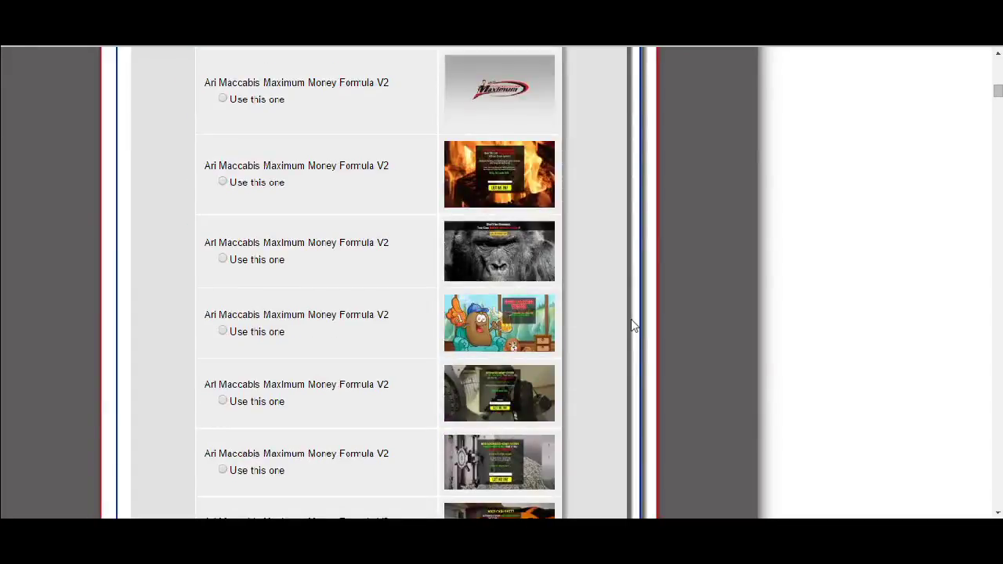
{"action": "scroll", "coordinate": [633, 326], "scroll_direction": "down", "scroll_amount": 15}
{"action": "scroll", "coordinate": [631, 321], "scroll_direction": "down", "scroll_amount": 6}
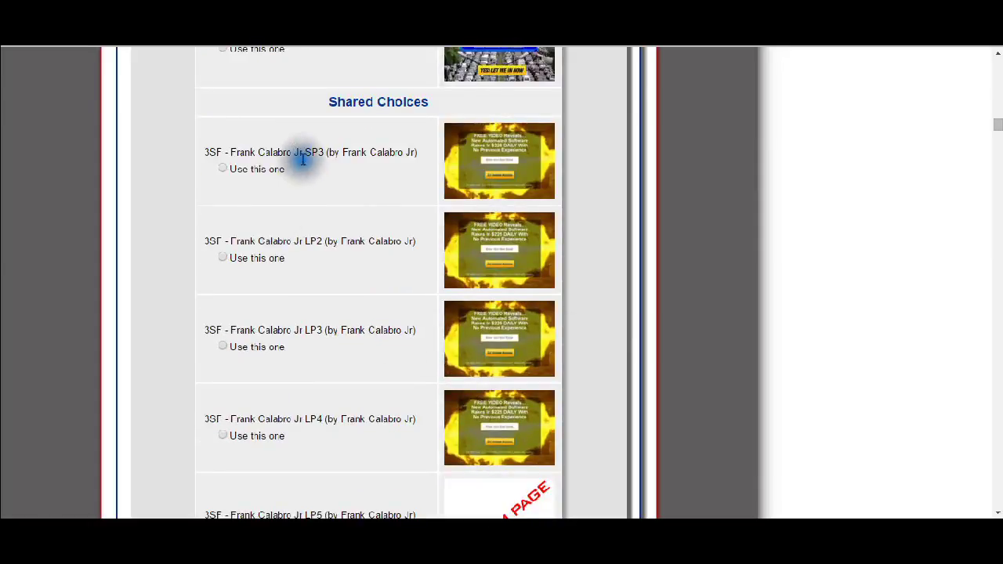
{"action": "left_click_drag", "start_coordinate": [304, 152], "coordinate": [323, 151]}
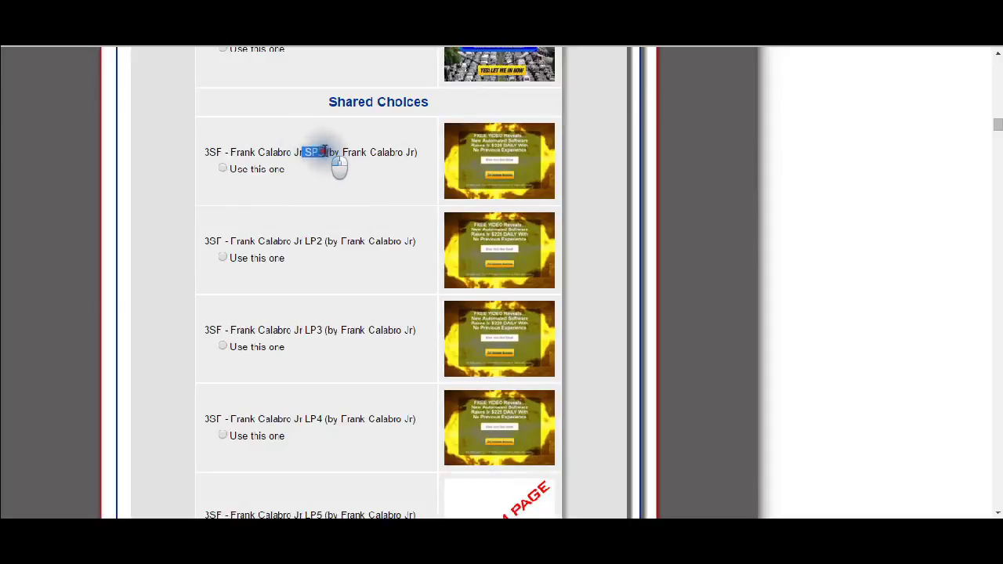
{"action": "left_click", "coordinate": [333, 175]}
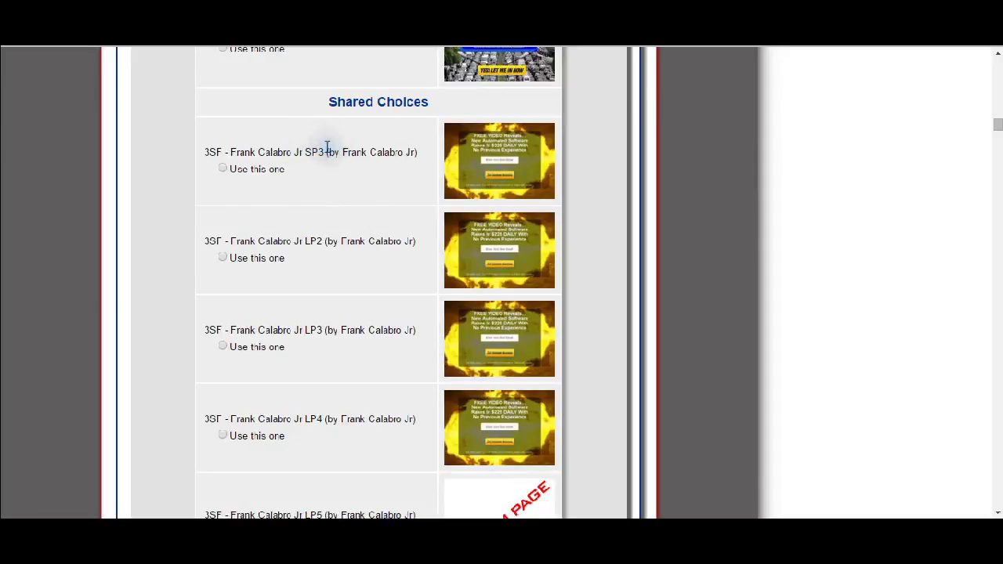
{"action": "left_click", "coordinate": [341, 149]}
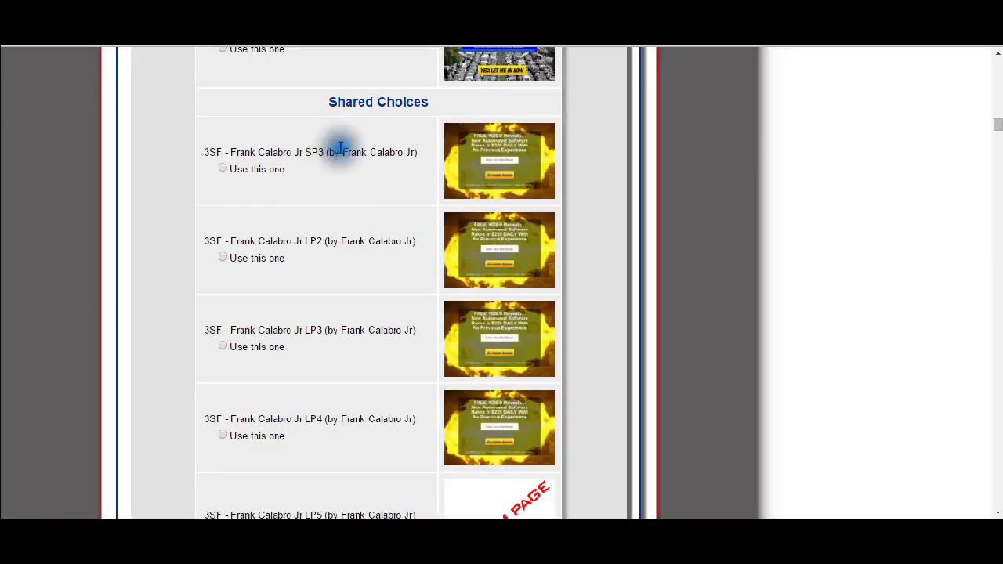
{"action": "left_click", "coordinate": [341, 153]}
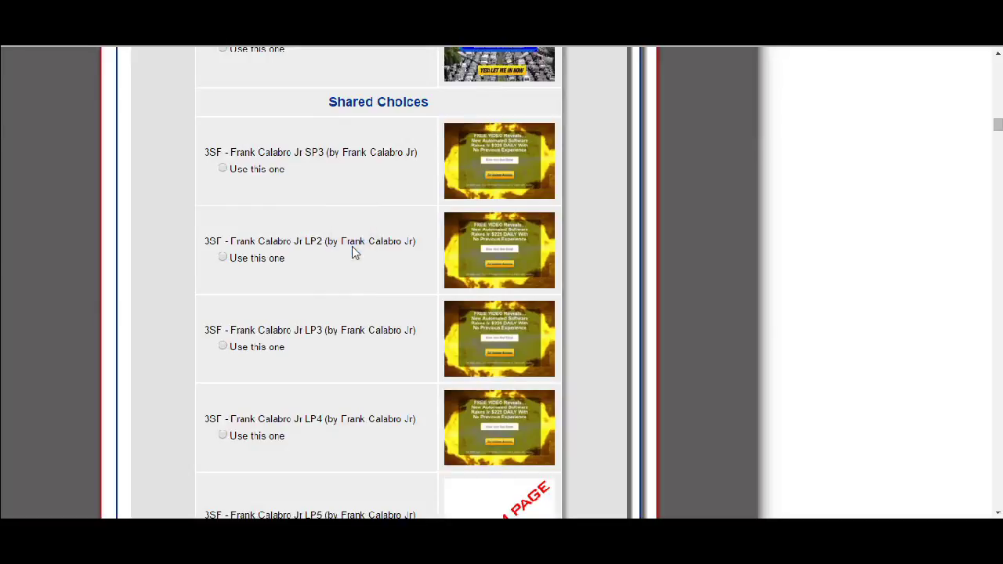
{"action": "left_click", "coordinate": [313, 242]}
{"action": "left_click", "coordinate": [311, 307]}
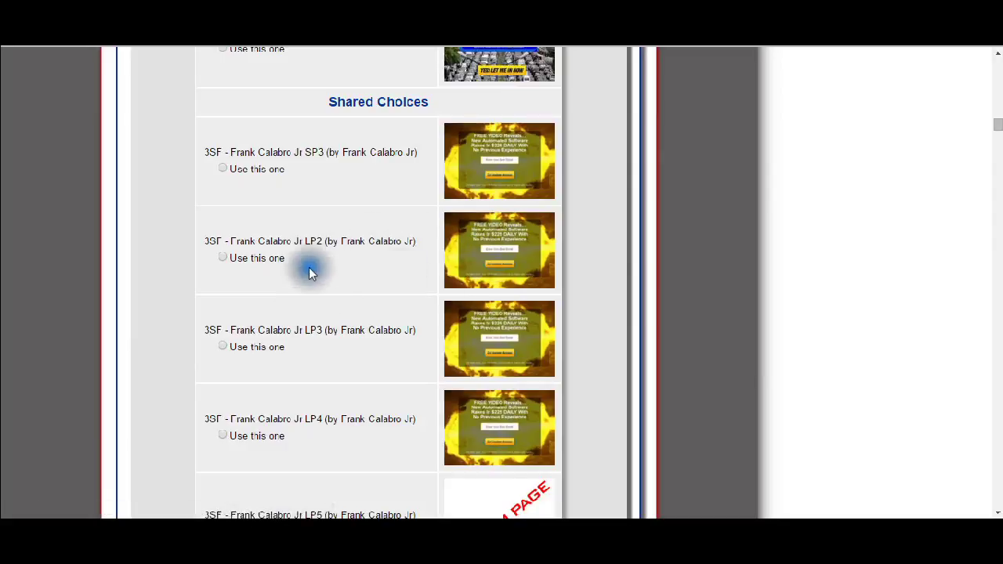
{"action": "left_click", "coordinate": [477, 259]}
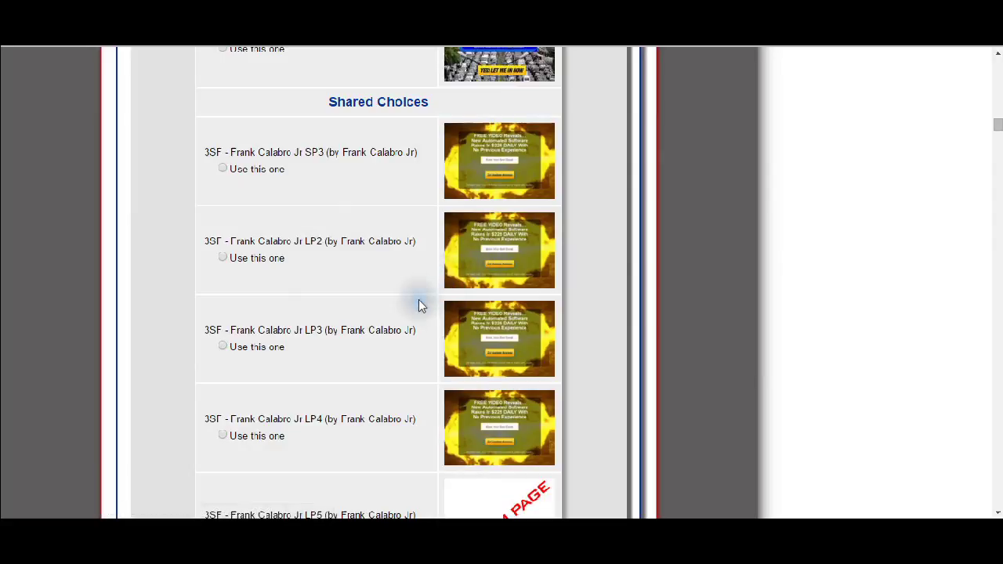
{"action": "scroll", "coordinate": [427, 367], "scroll_direction": "down", "scroll_amount": 2}
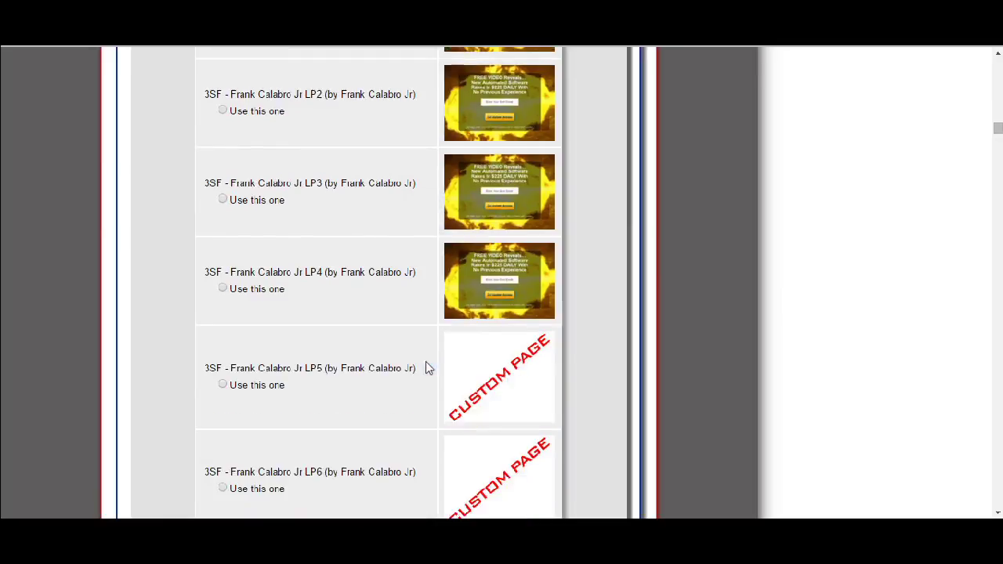
{"action": "scroll", "coordinate": [427, 366], "scroll_direction": "down", "scroll_amount": 2}
{"action": "scroll", "coordinate": [427, 367], "scroll_direction": "down", "scroll_amount": 4}
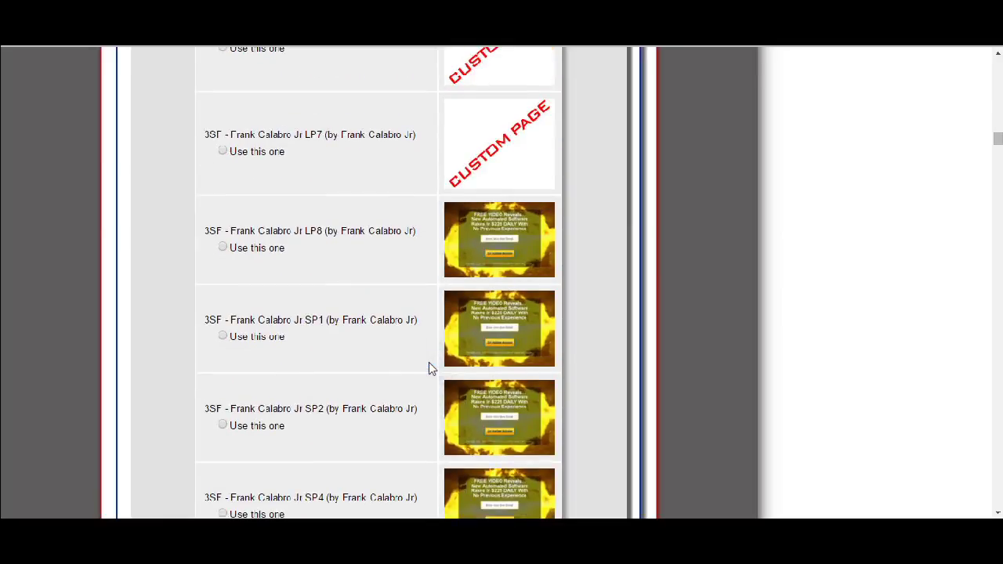
{"action": "scroll", "coordinate": [428, 367], "scroll_direction": "down", "scroll_amount": 6}
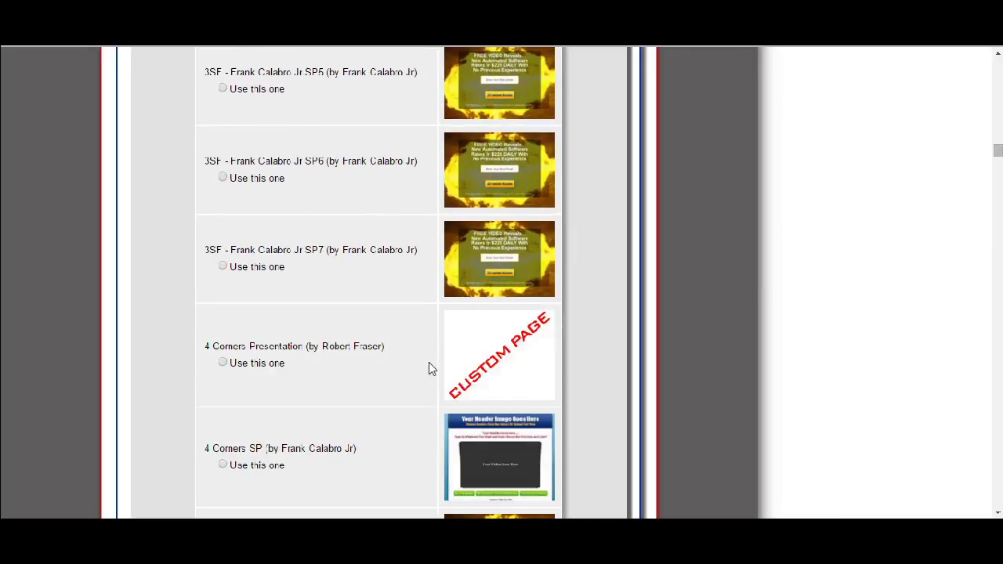
{"action": "scroll", "coordinate": [429, 369], "scroll_direction": "up", "scroll_amount": 8}
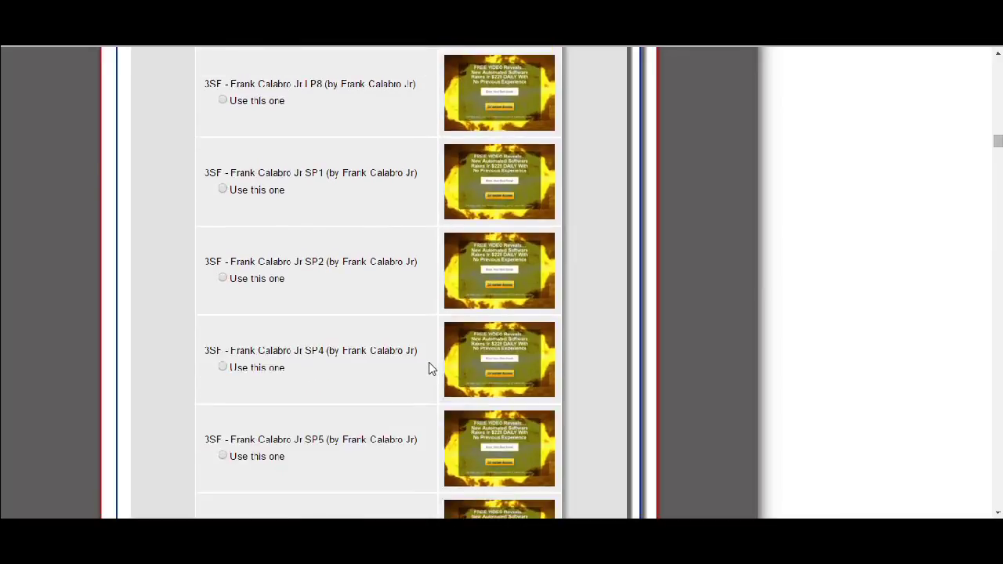
{"action": "scroll", "coordinate": [429, 368], "scroll_direction": "up", "scroll_amount": 4}
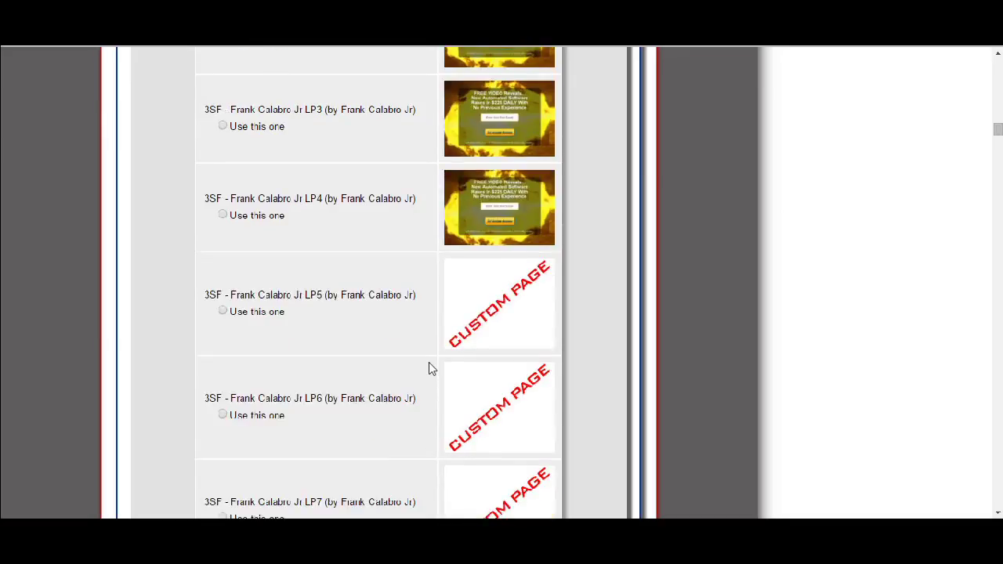
{"action": "scroll", "coordinate": [429, 368], "scroll_direction": "up", "scroll_amount": 1}
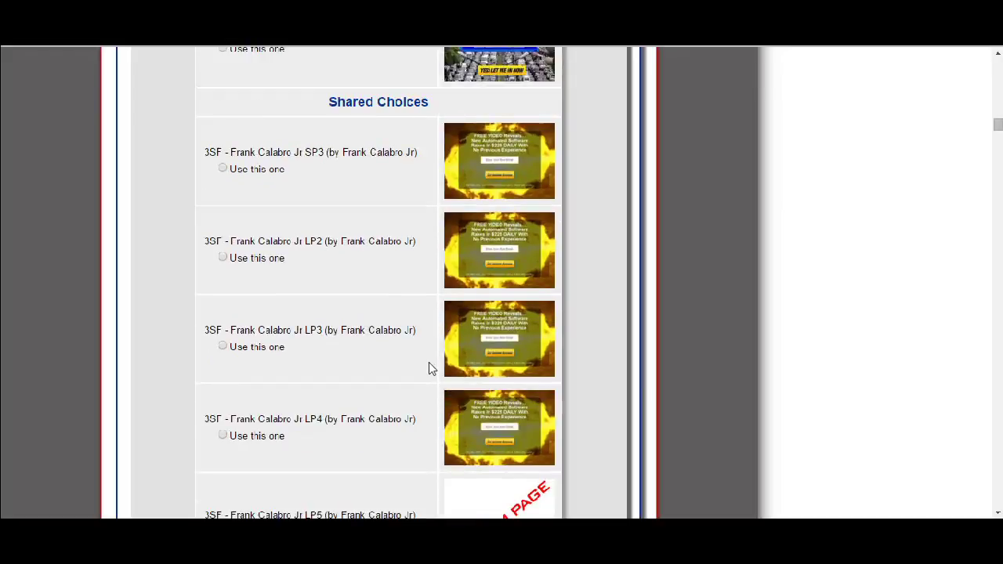
{"action": "scroll", "coordinate": [429, 369], "scroll_direction": "up", "scroll_amount": 1}
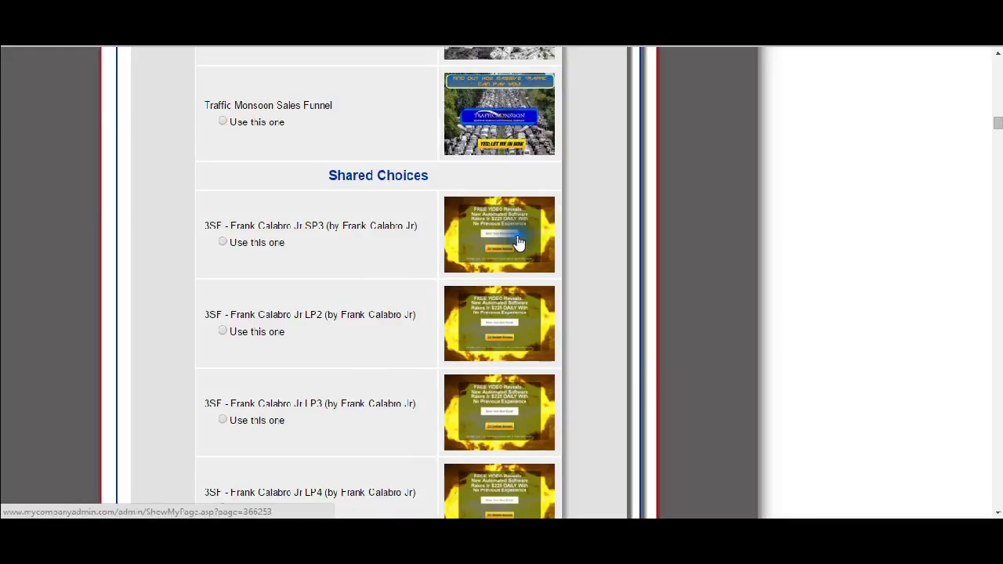
{"action": "left_click", "coordinate": [511, 314]}
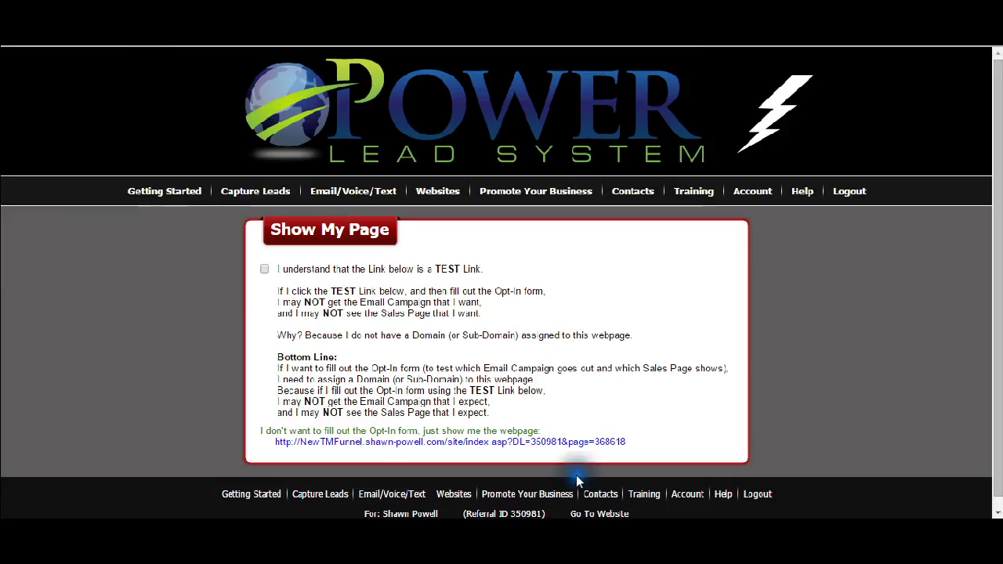
{"action": "left_click", "coordinate": [579, 443]}
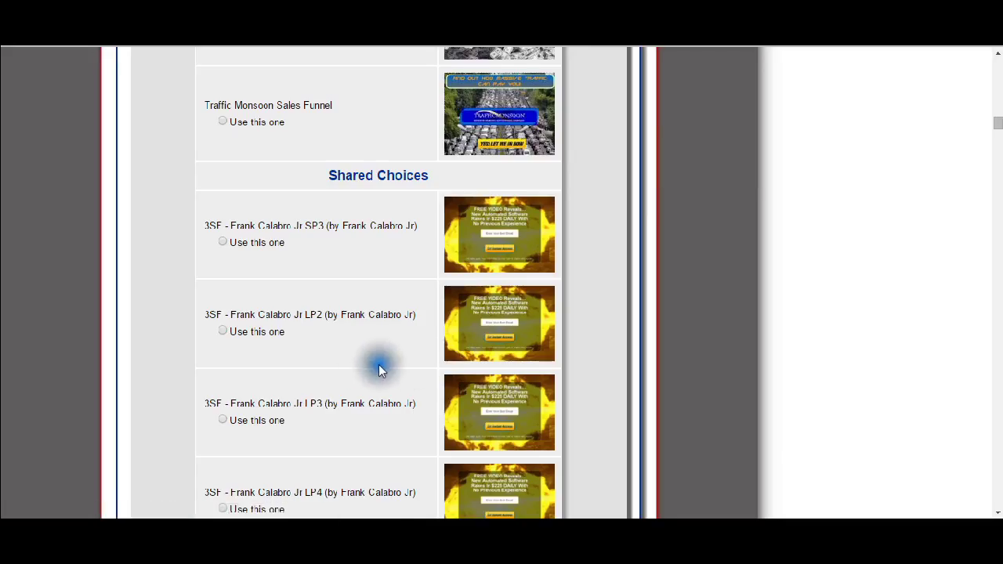
{"action": "scroll", "coordinate": [379, 365], "scroll_direction": "down", "scroll_amount": 1}
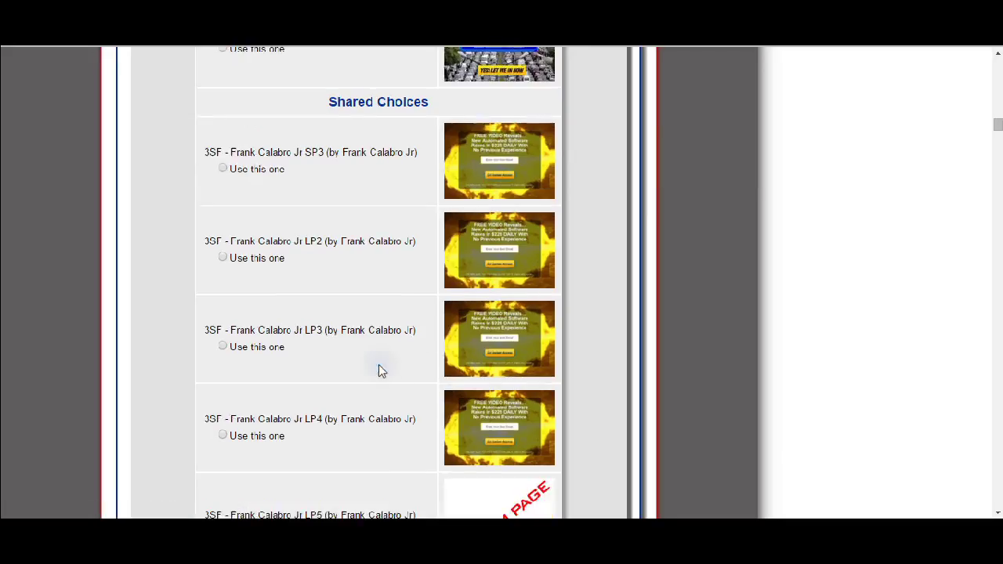
{"action": "left_click", "coordinate": [514, 345]}
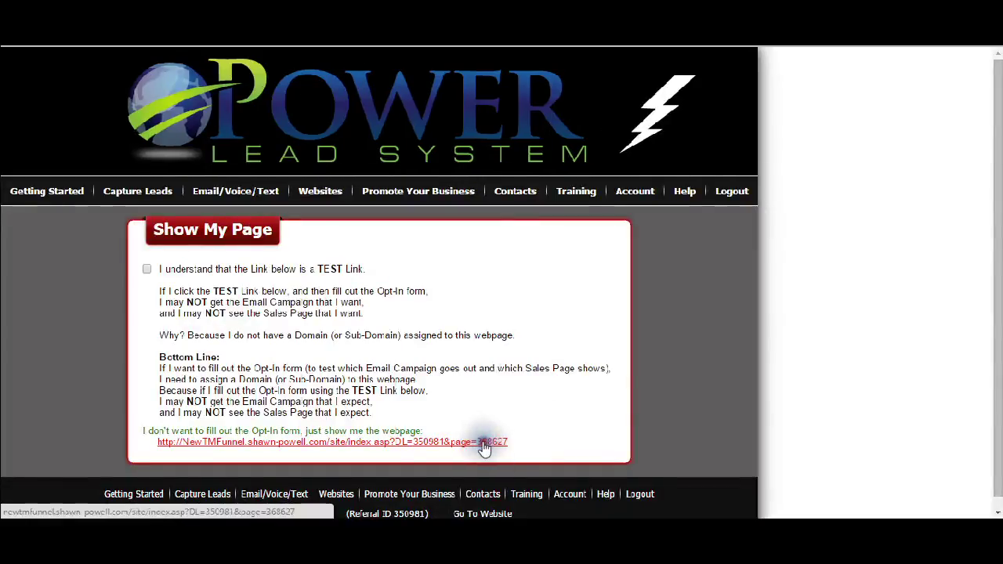
{"action": "left_click", "coordinate": [484, 443]}
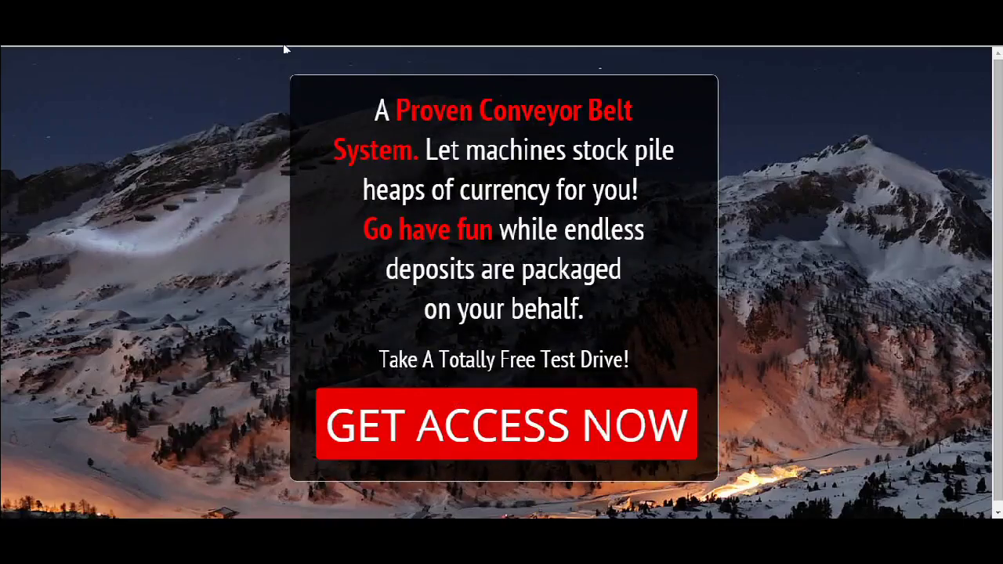
{"action": "left_click", "coordinate": [385, 148]}
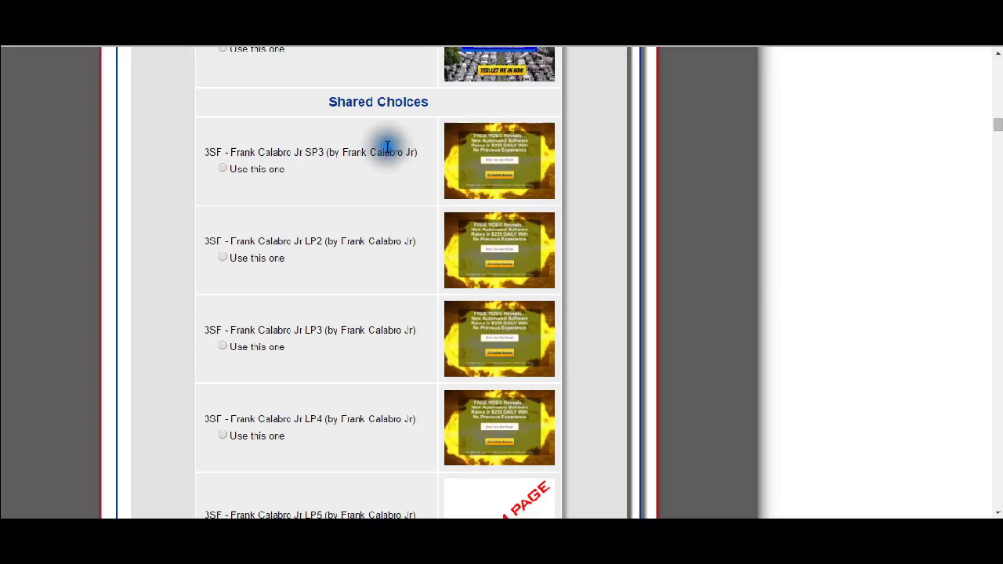
{"action": "scroll", "coordinate": [431, 362], "scroll_direction": "down", "scroll_amount": 1}
{"action": "left_click", "coordinate": [413, 367]}
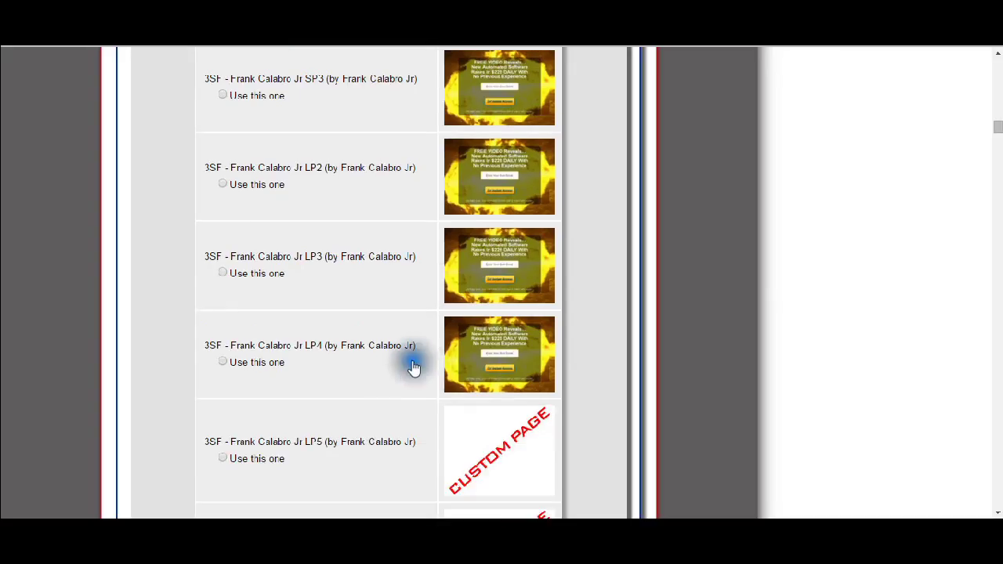
{"action": "left_click", "coordinate": [499, 354]}
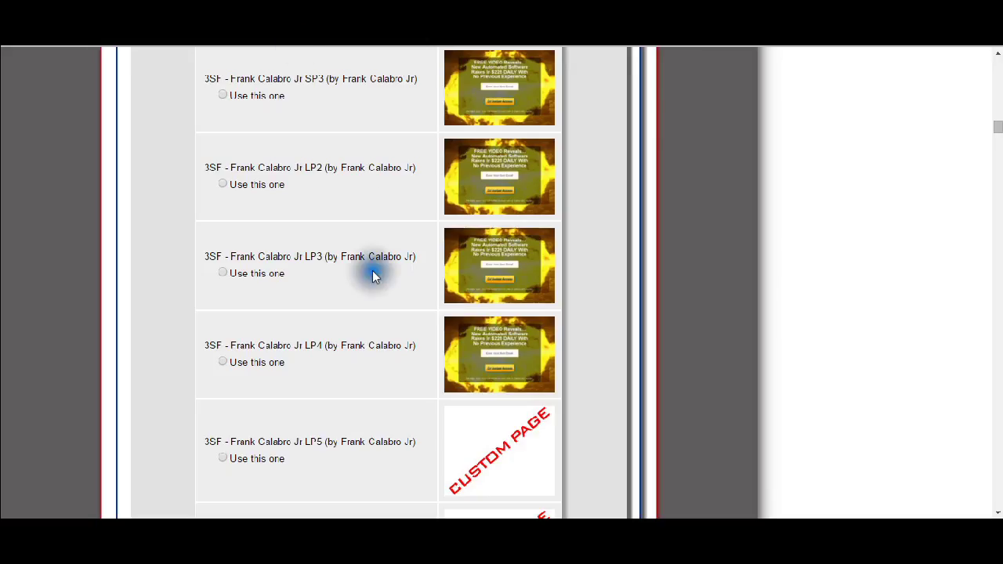
{"action": "scroll", "coordinate": [521, 353], "scroll_direction": "down", "scroll_amount": 1}
{"action": "scroll", "coordinate": [530, 354], "scroll_direction": "down", "scroll_amount": 2}
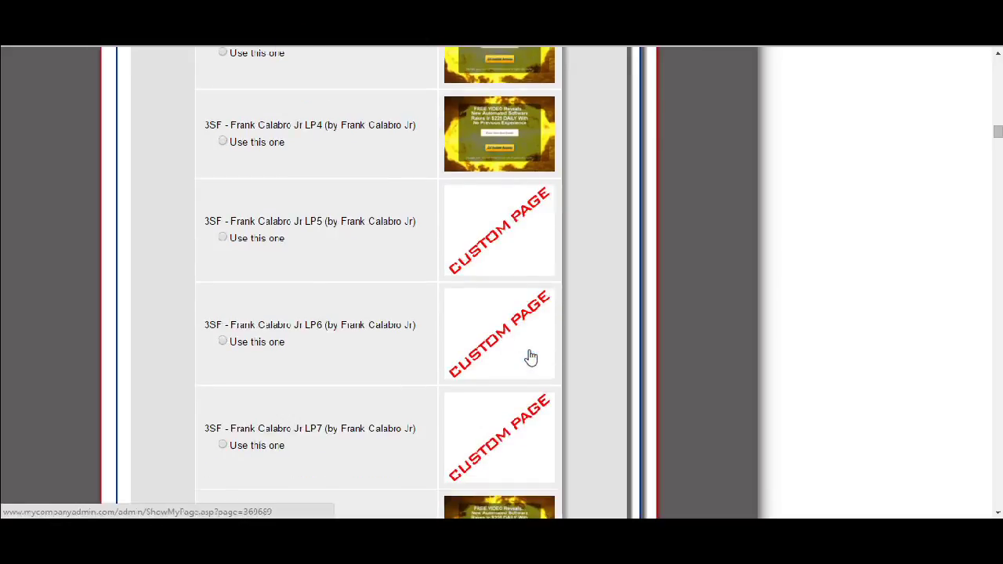
{"action": "left_click", "coordinate": [461, 252]}
{"action": "left_click", "coordinate": [468, 237]}
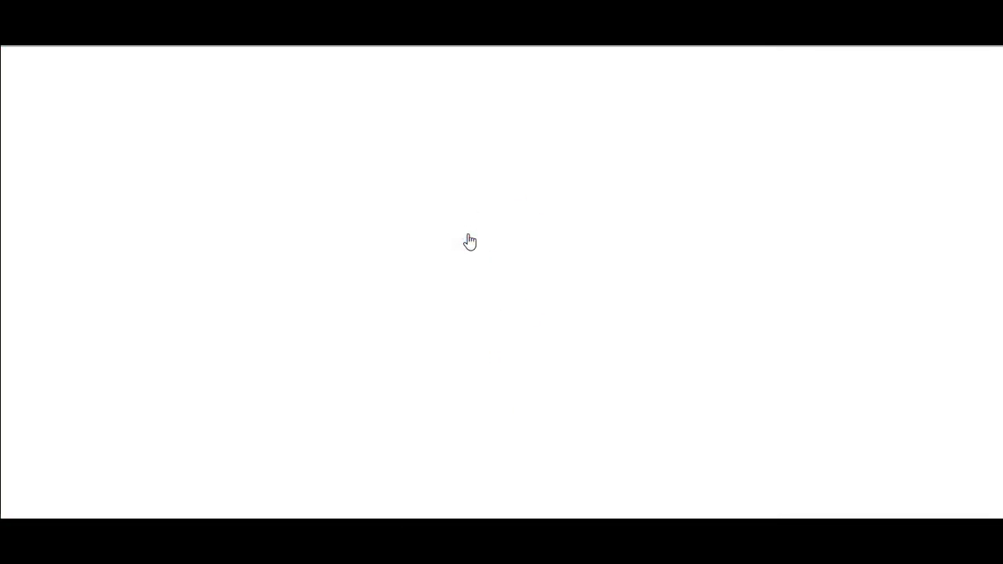
{"action": "left_click", "coordinate": [618, 280]}
{"action": "left_click", "coordinate": [601, 443]}
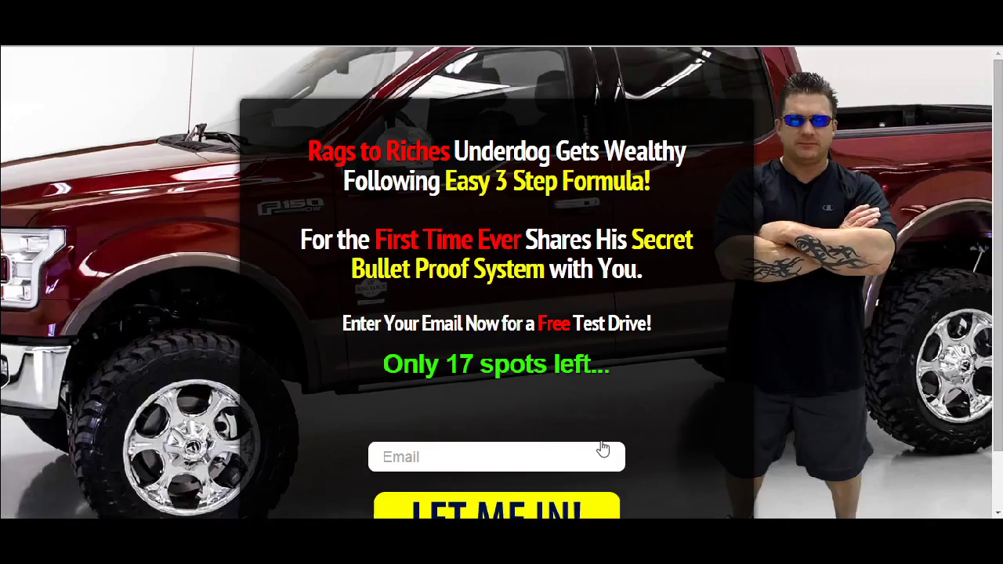
{"action": "scroll", "coordinate": [778, 429], "scroll_direction": "down", "scroll_amount": 1}
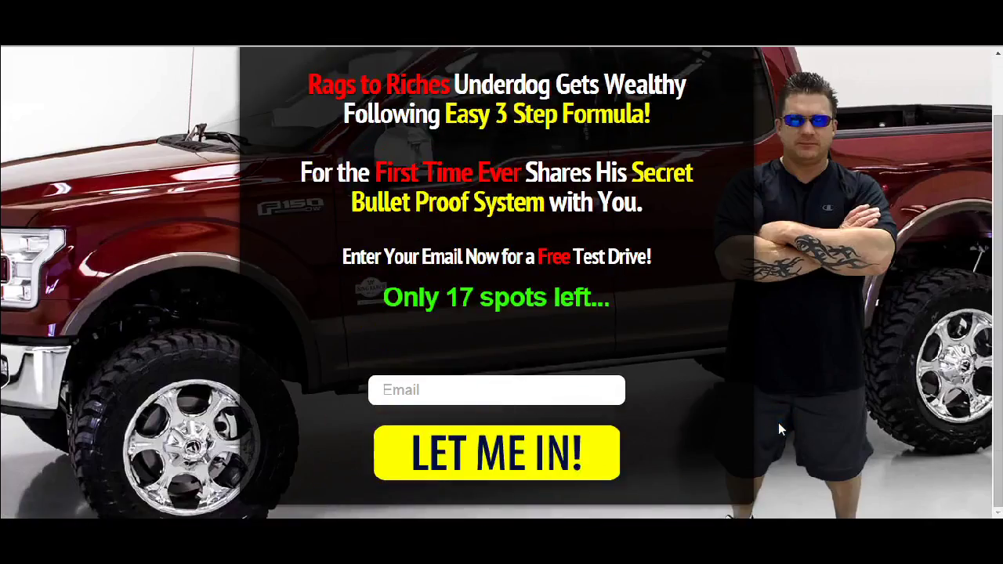
{"action": "scroll", "coordinate": [779, 423], "scroll_direction": "up", "scroll_amount": 1}
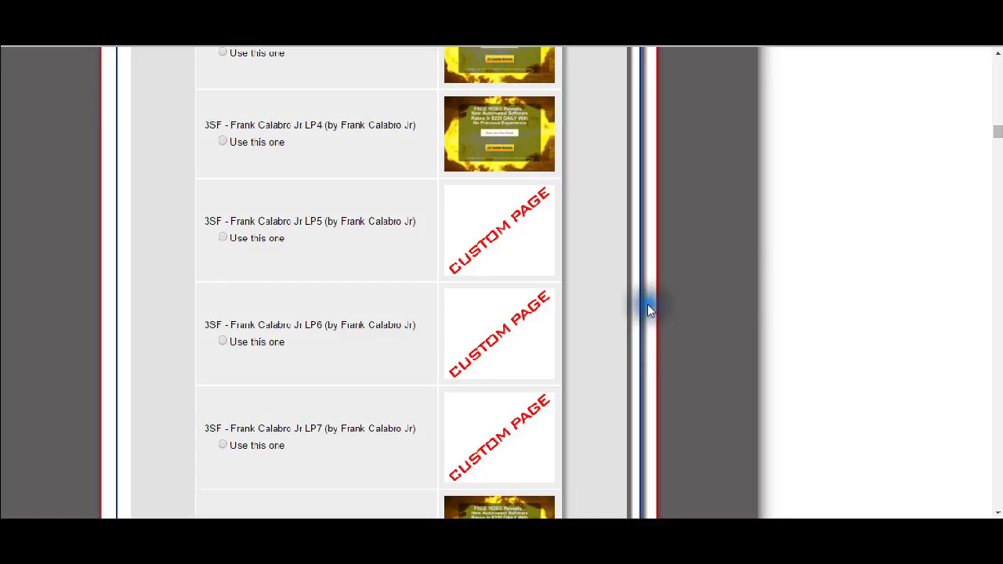
{"action": "left_click", "coordinate": [358, 317]}
Mark 3SF - Frank Calabro Jr LP5 as the landing page and save the choice
{"action": "left_click", "coordinate": [224, 239]}
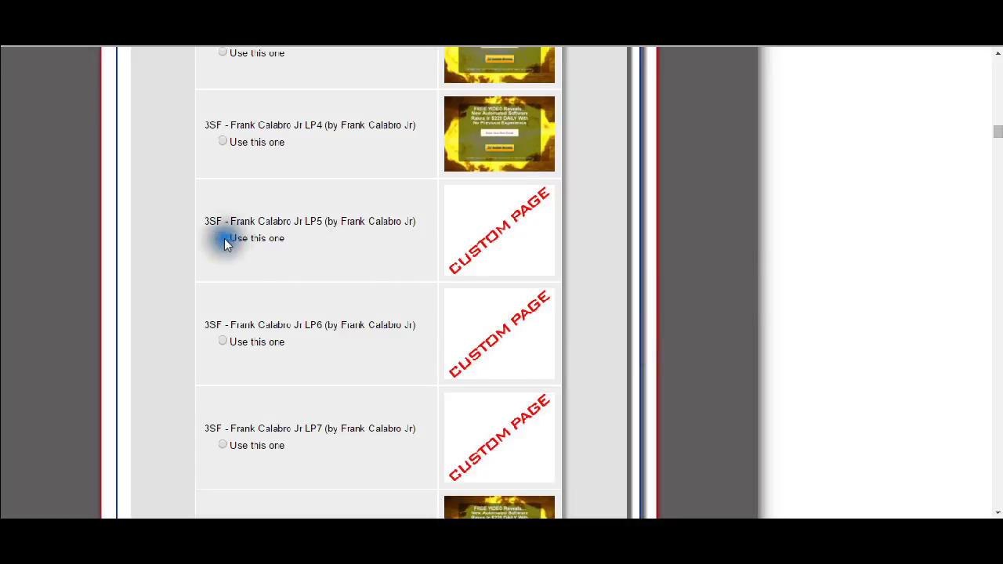
{"action": "middle_click", "coordinate": [732, 236]}
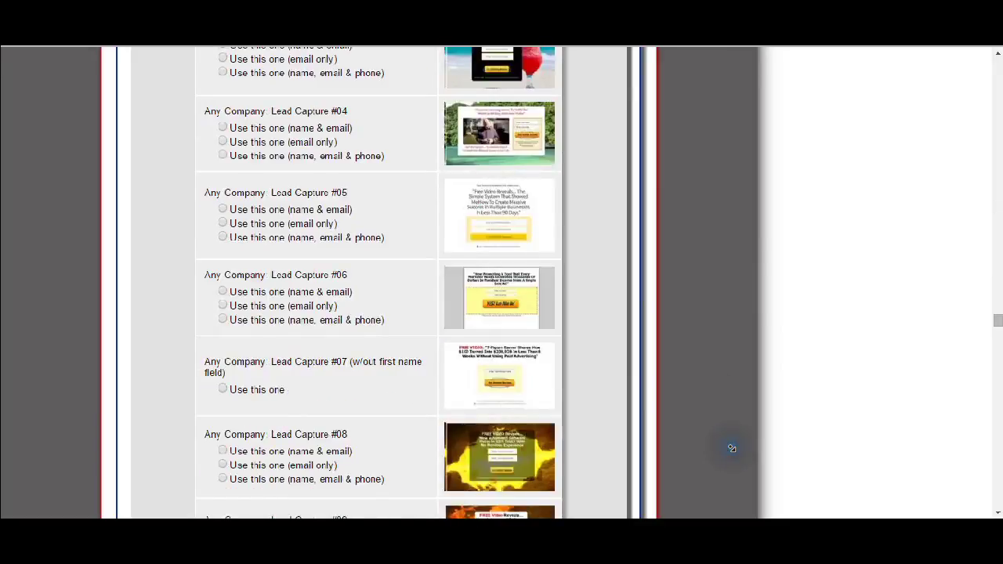
{"action": "left_click", "coordinate": [731, 401]}
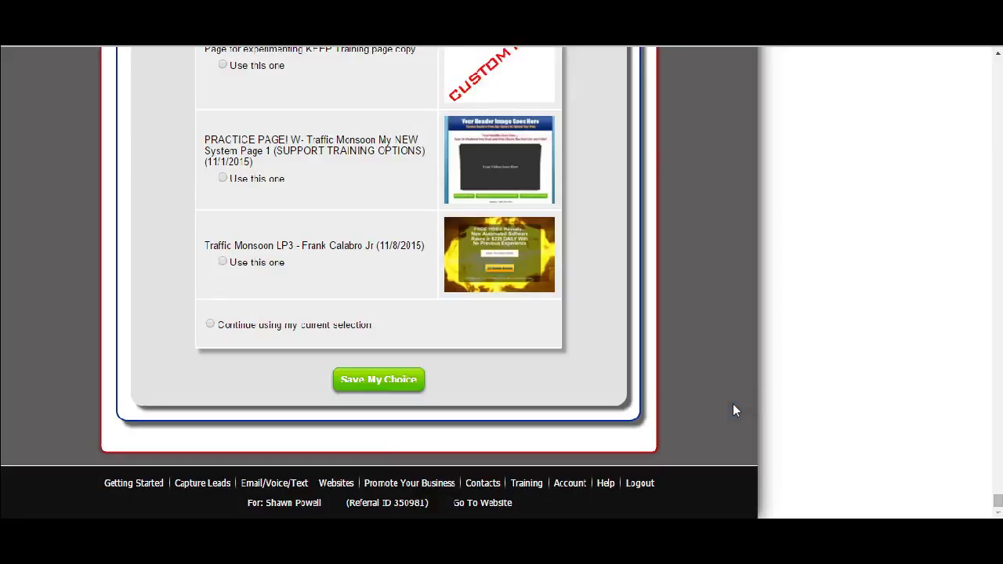
{"action": "left_click", "coordinate": [392, 380]}
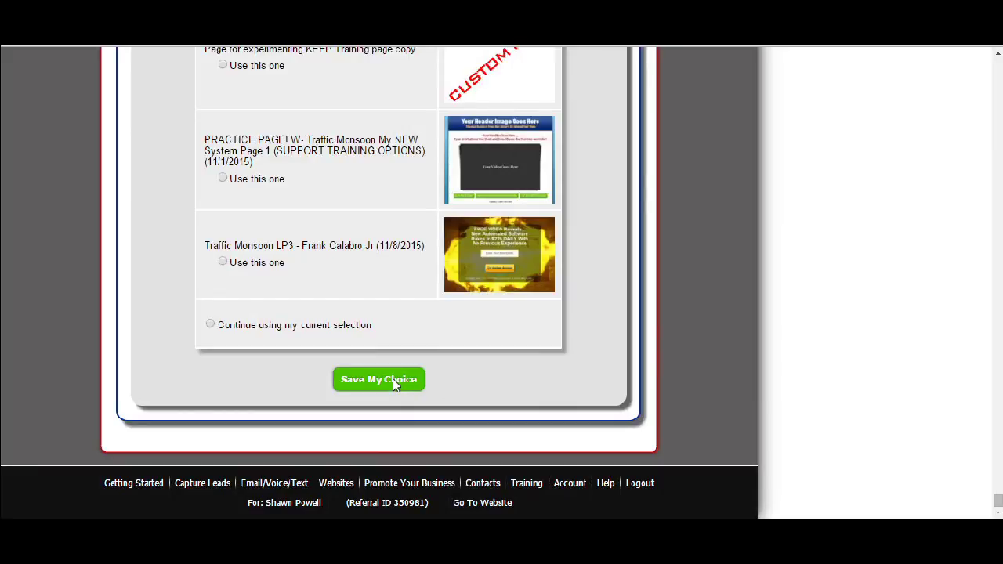
{"action": "left_click", "coordinate": [393, 379]}
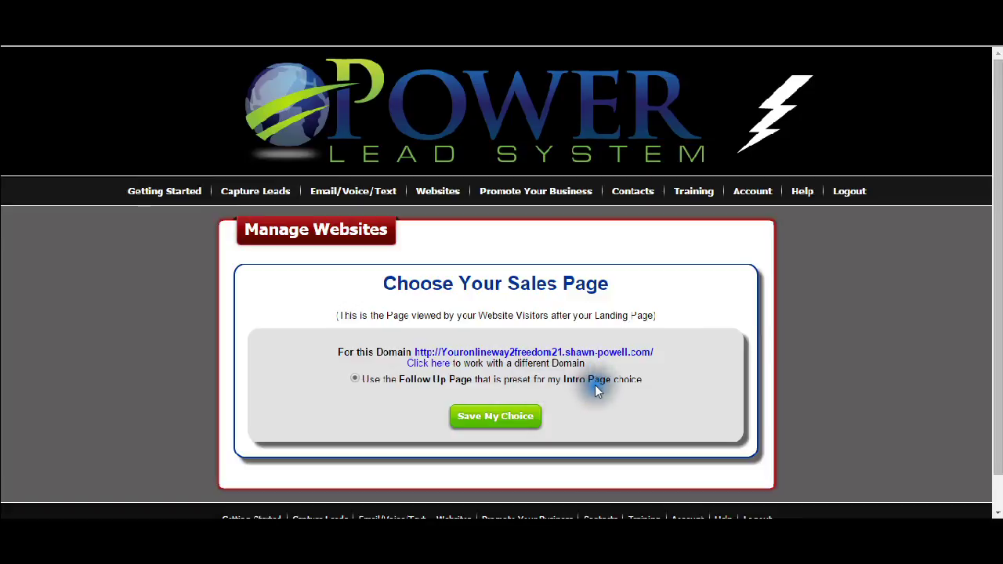
Keep 'Use the Follow Up Page' as the sales page and save it
{"action": "left_click", "coordinate": [497, 416]}
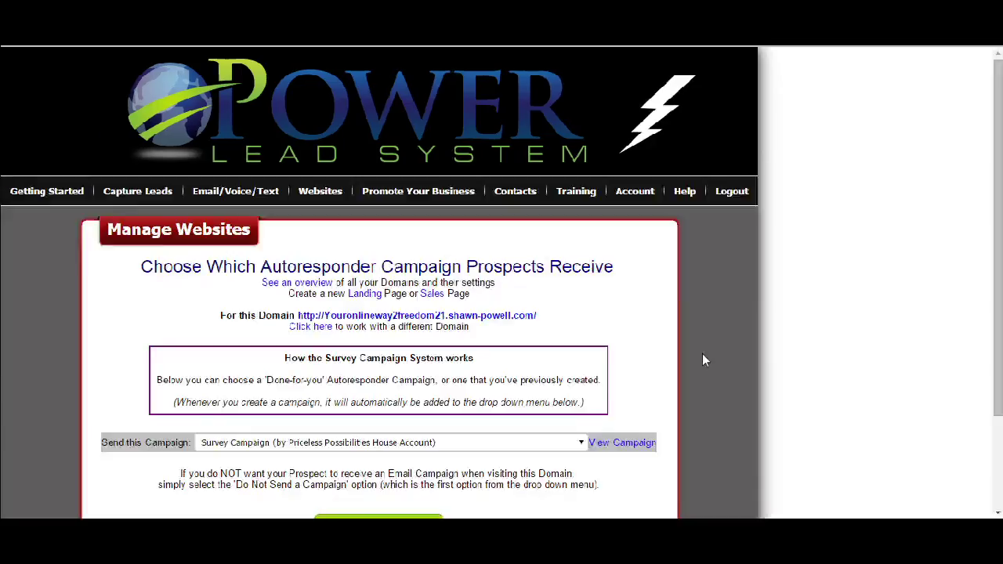
Preview the preset Survey Campaign and dismiss the invalid selection message
{"action": "scroll", "coordinate": [702, 360], "scroll_direction": "down", "scroll_amount": 3}
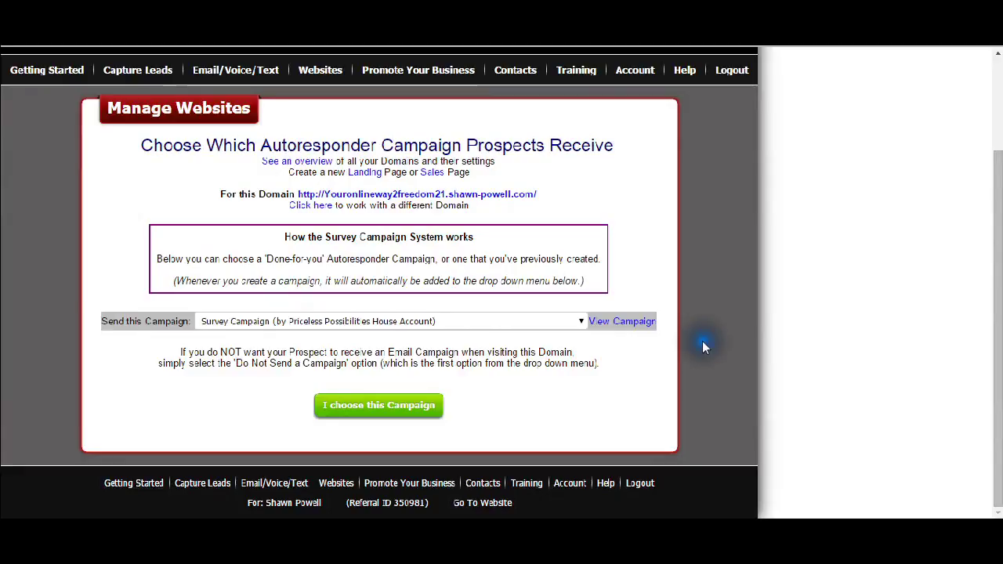
{"action": "left_click", "coordinate": [629, 325]}
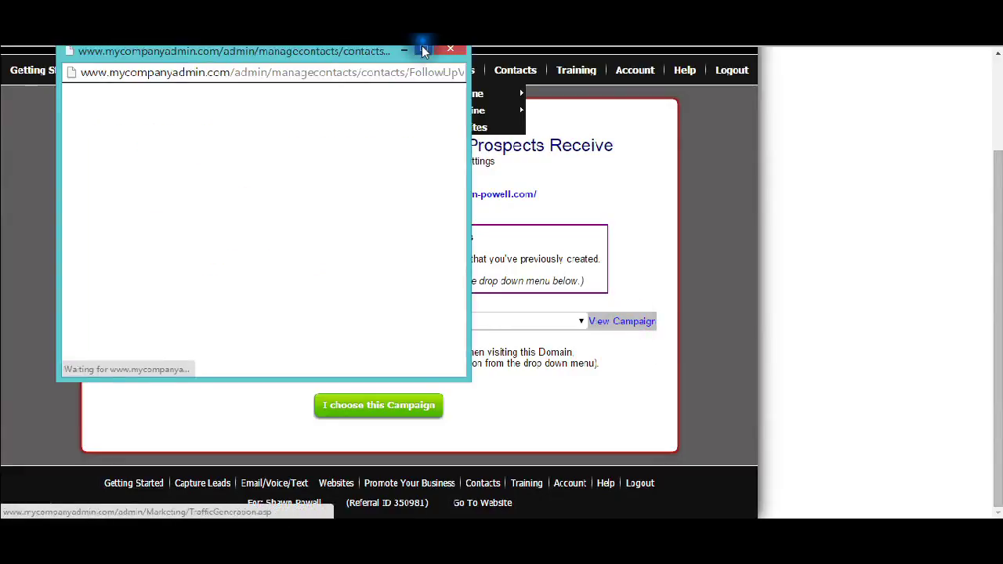
{"action": "left_click", "coordinate": [443, 48]}
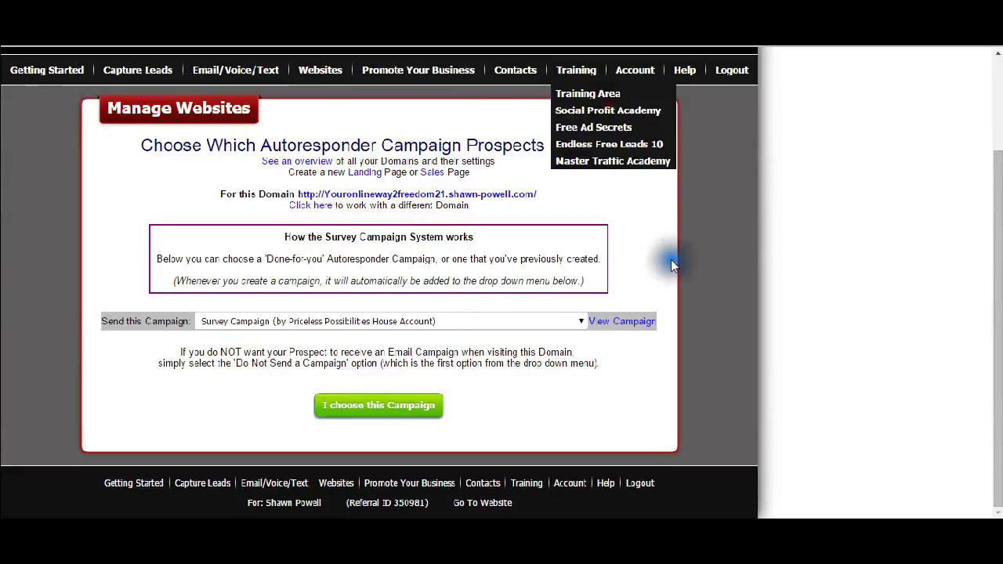
Choose 3 Step Formula Team Emails from the campaign list and confirm it for the domain
{"action": "left_click", "coordinate": [580, 321]}
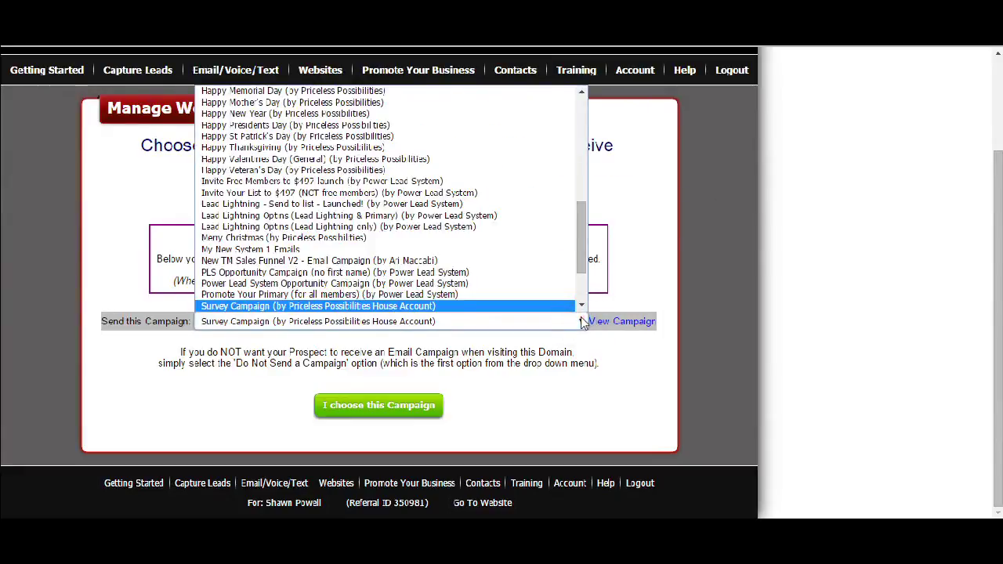
{"action": "scroll", "coordinate": [473, 270], "scroll_direction": "up", "scroll_amount": 10}
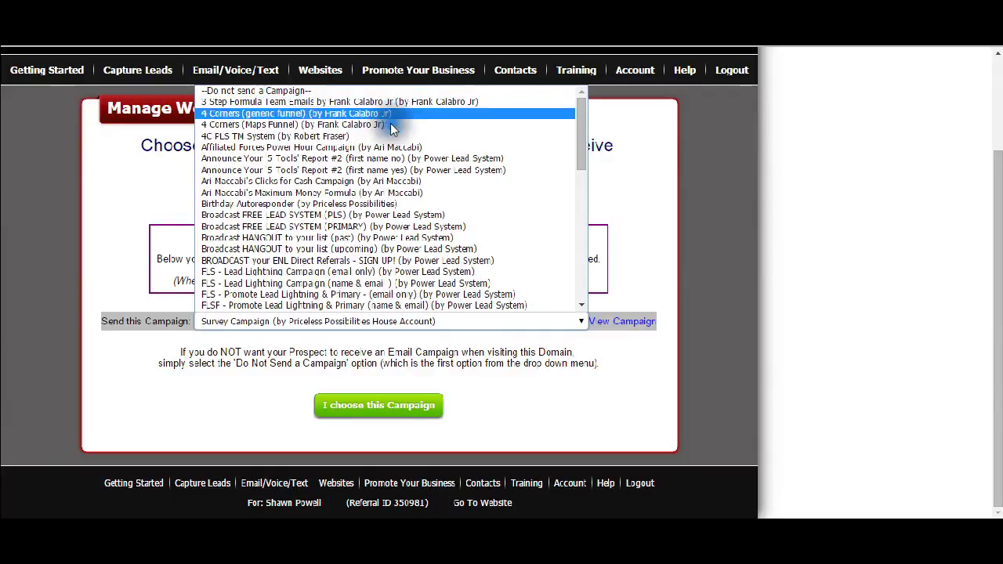
{"action": "scroll", "coordinate": [403, 125], "scroll_direction": "down", "scroll_amount": 10}
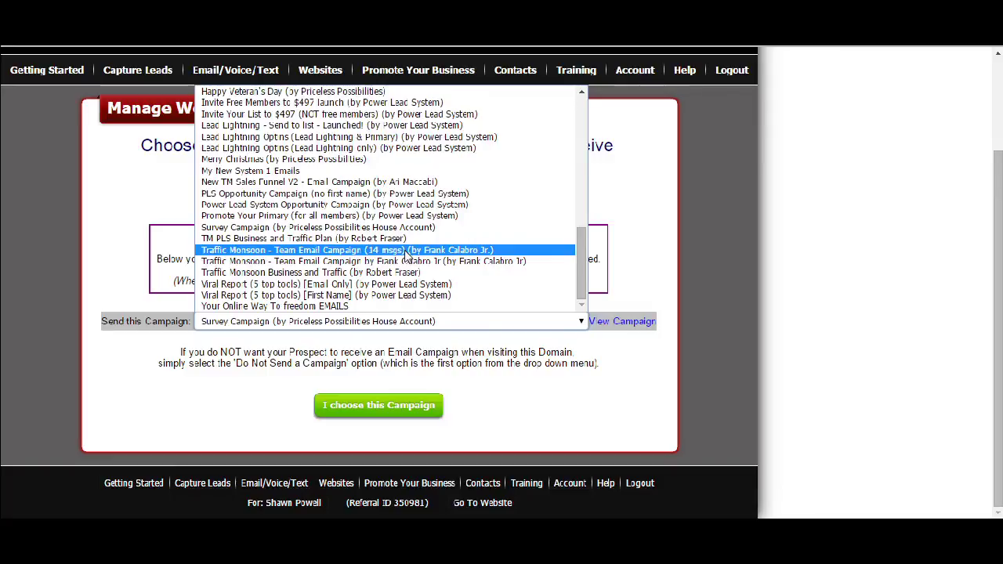
{"action": "scroll", "coordinate": [405, 255], "scroll_direction": "up", "scroll_amount": 10}
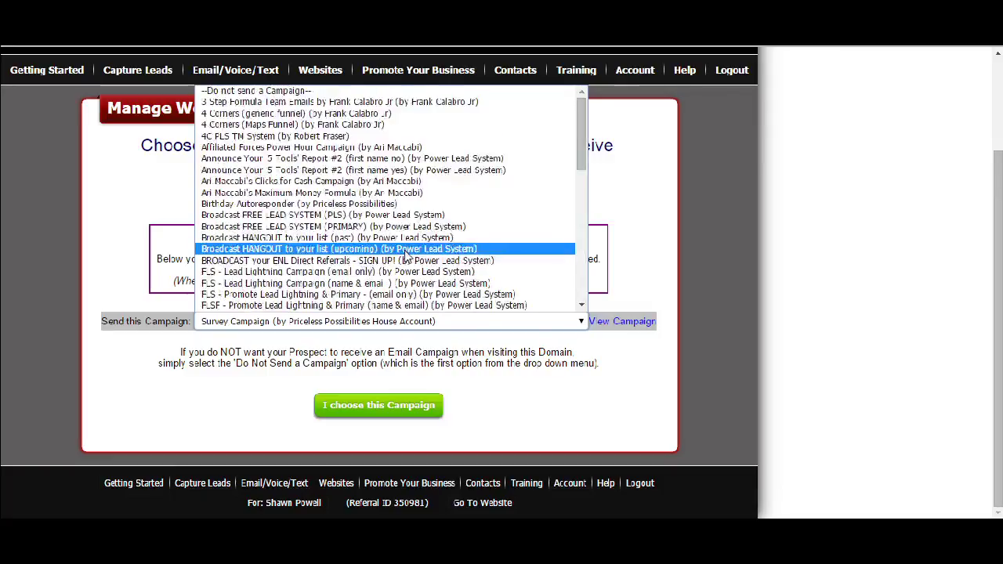
{"action": "left_click", "coordinate": [361, 103]}
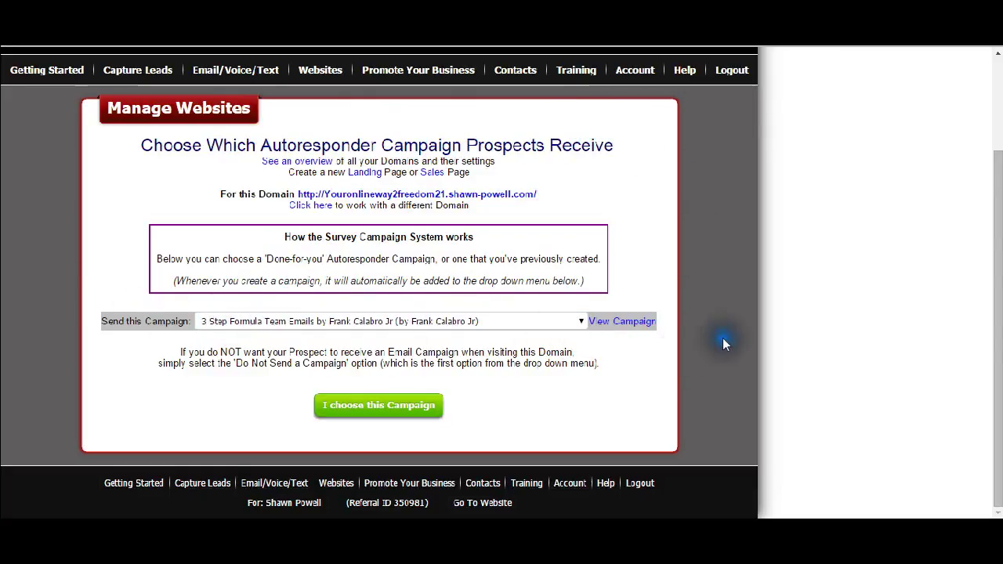
{"action": "left_click", "coordinate": [368, 408]}
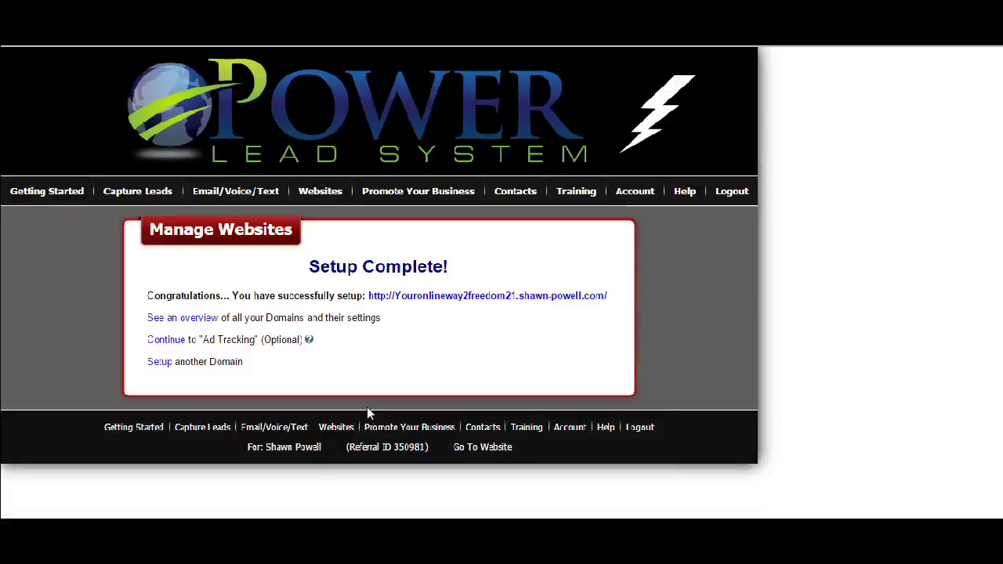
Open the live domain, opt in with a saved test e-mail address, and submit the captcha code
{"action": "left_click", "coordinate": [522, 296]}
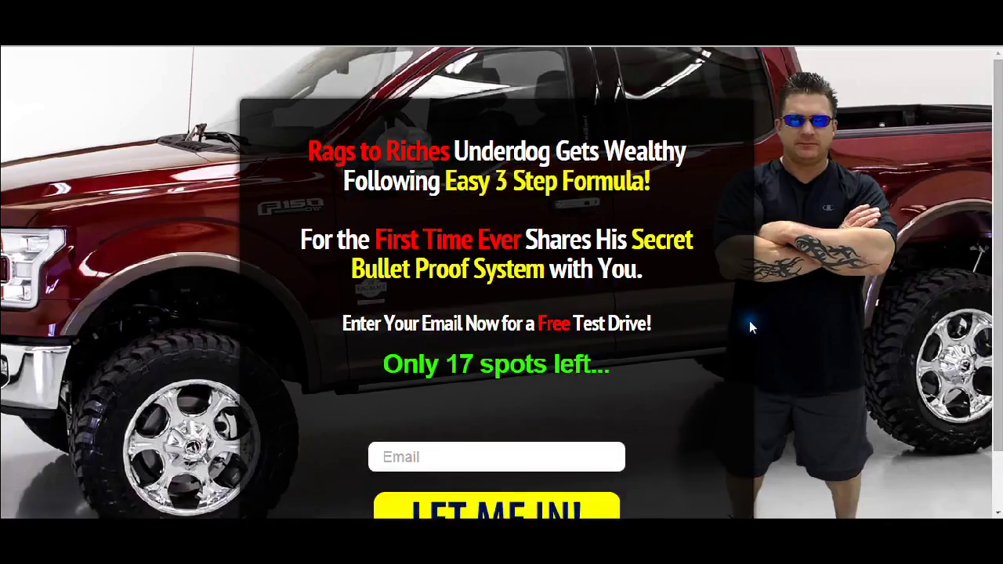
{"action": "scroll", "coordinate": [750, 327], "scroll_direction": "down", "scroll_amount": 1}
{"action": "left_click", "coordinate": [448, 390]}
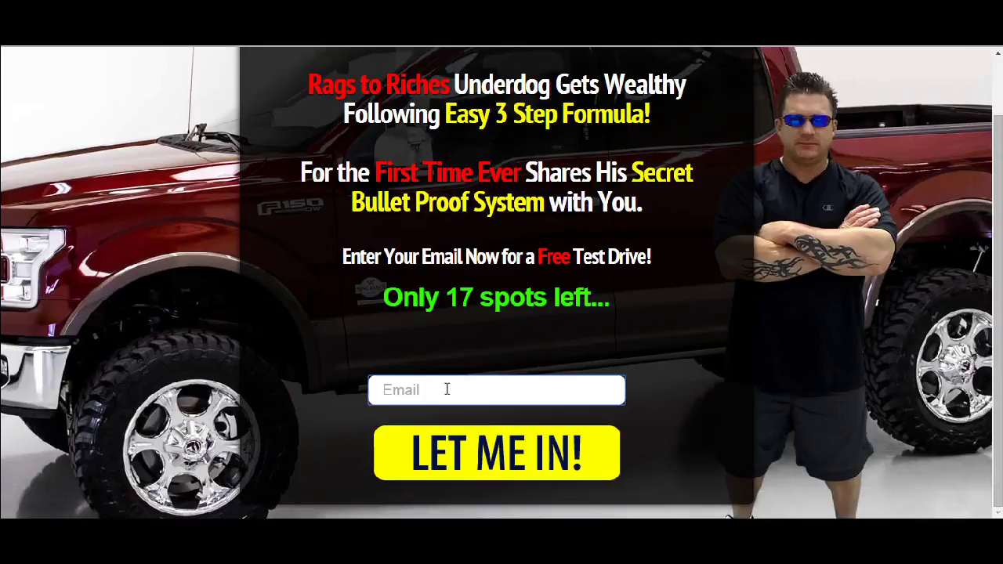
{"action": "type", "text": "test"}
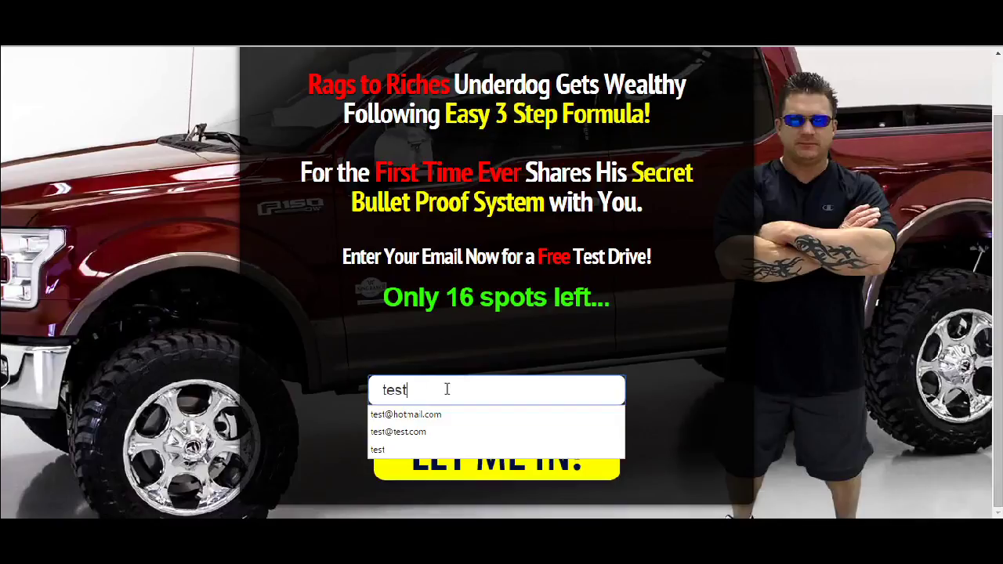
{"action": "left_click", "coordinate": [483, 433]}
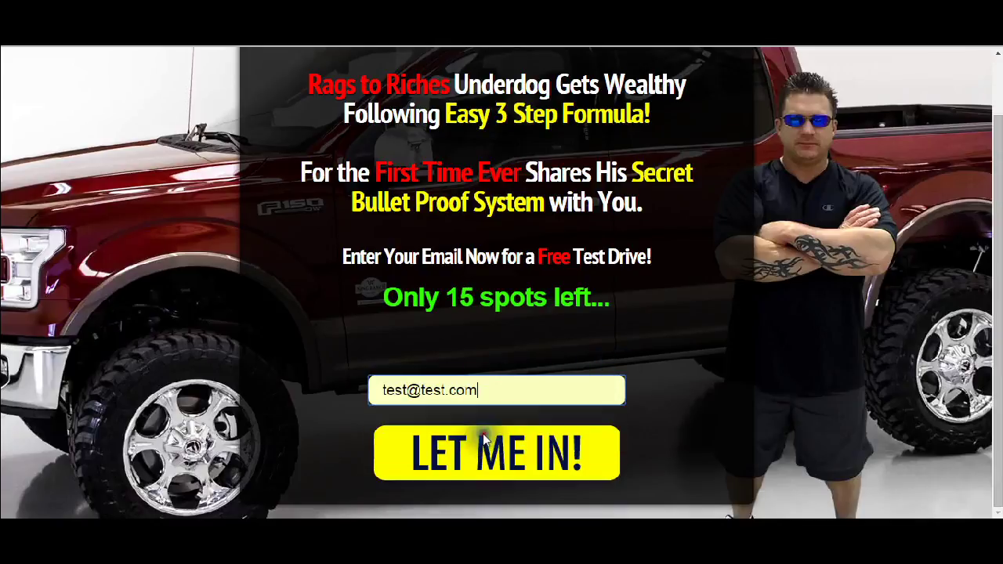
{"action": "left_click", "coordinate": [488, 448]}
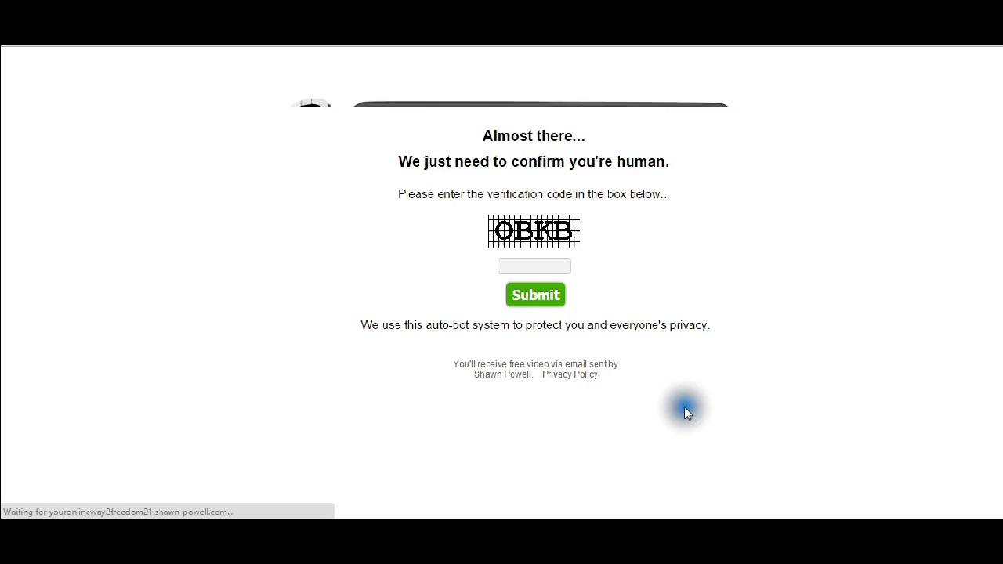
{"action": "type", "text": "obkb"}
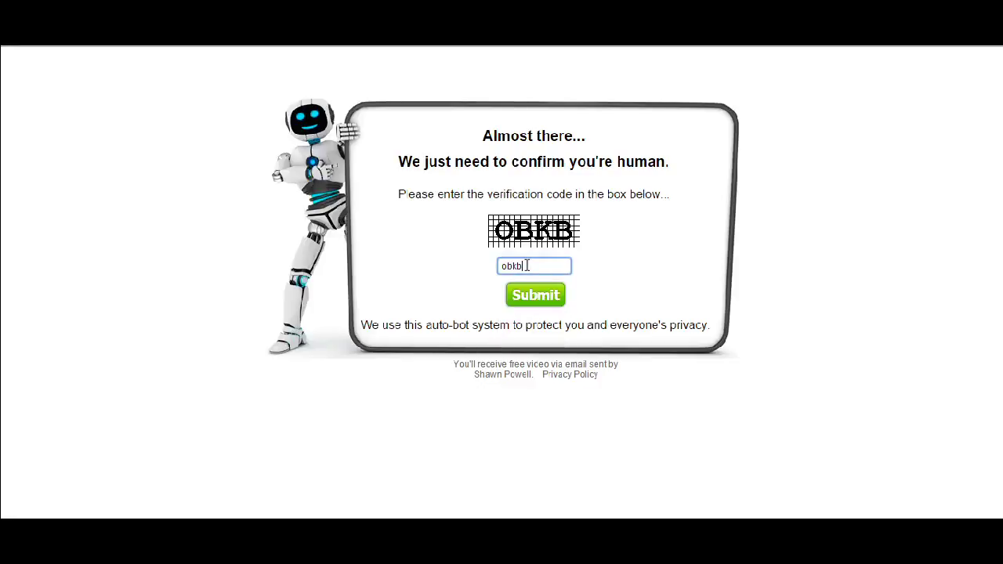
{"action": "key", "text": "Return"}
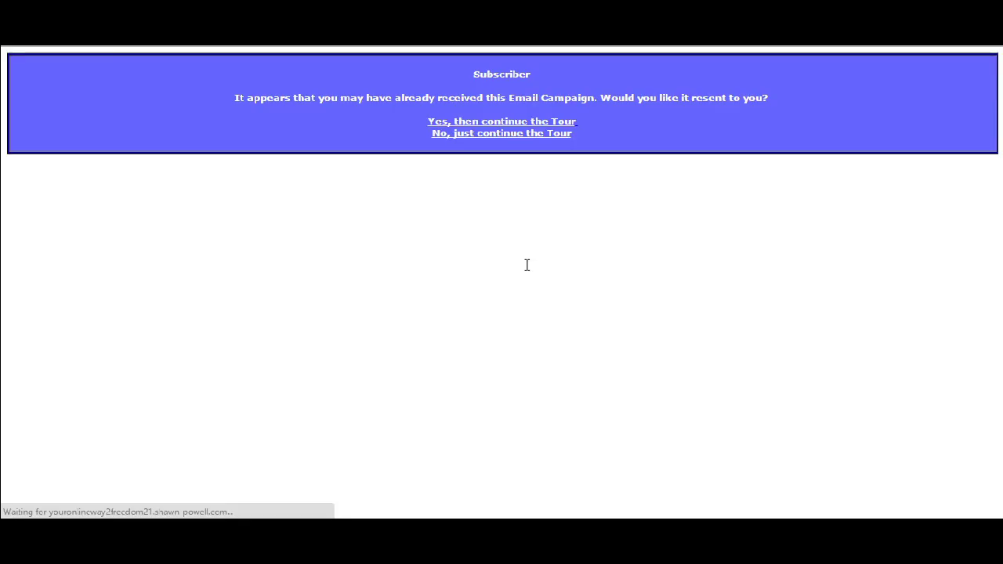
Continue the tour without resending, pause the sales page video, and follow the STEP 1 link
{"action": "left_click", "coordinate": [515, 134]}
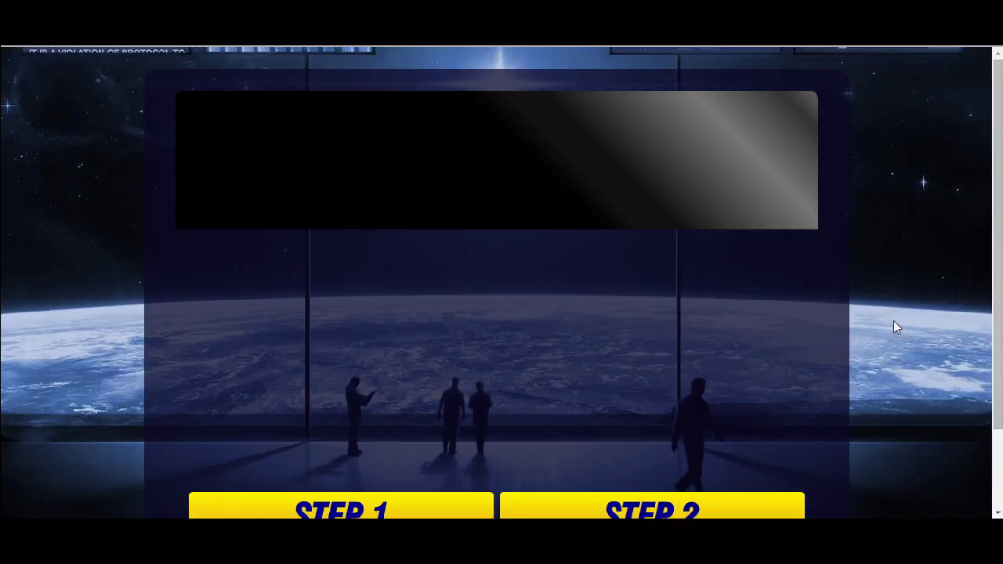
{"action": "scroll", "coordinate": [893, 320], "scroll_direction": "down", "scroll_amount": 3}
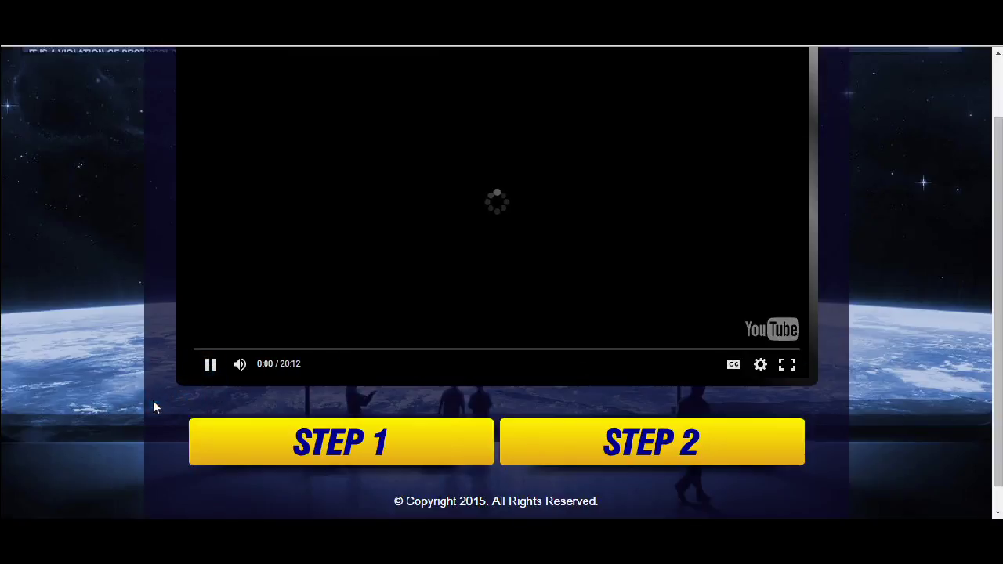
{"action": "scroll", "coordinate": [143, 405], "scroll_direction": "up", "scroll_amount": 1}
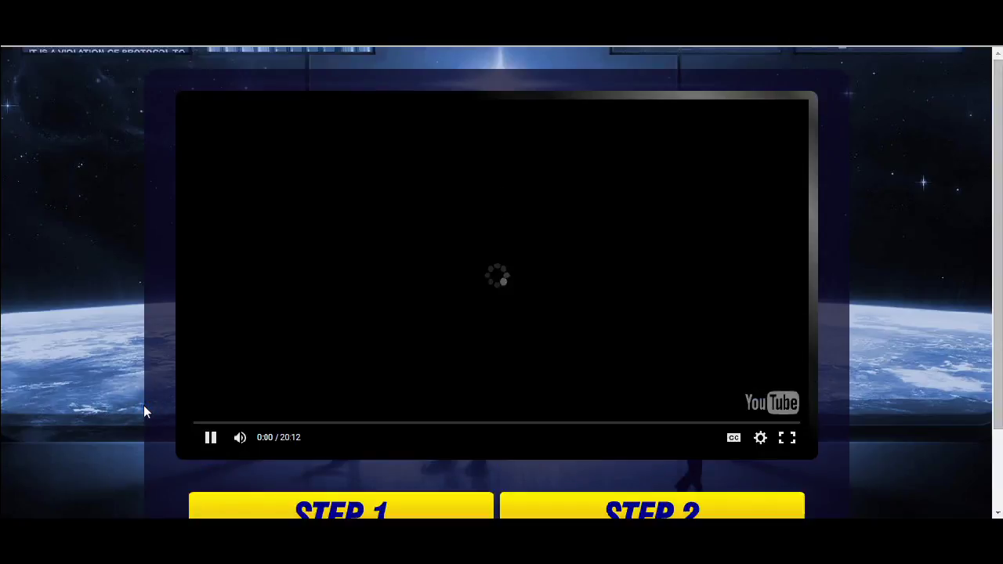
{"action": "scroll", "coordinate": [143, 405], "scroll_direction": "down", "scroll_amount": 1}
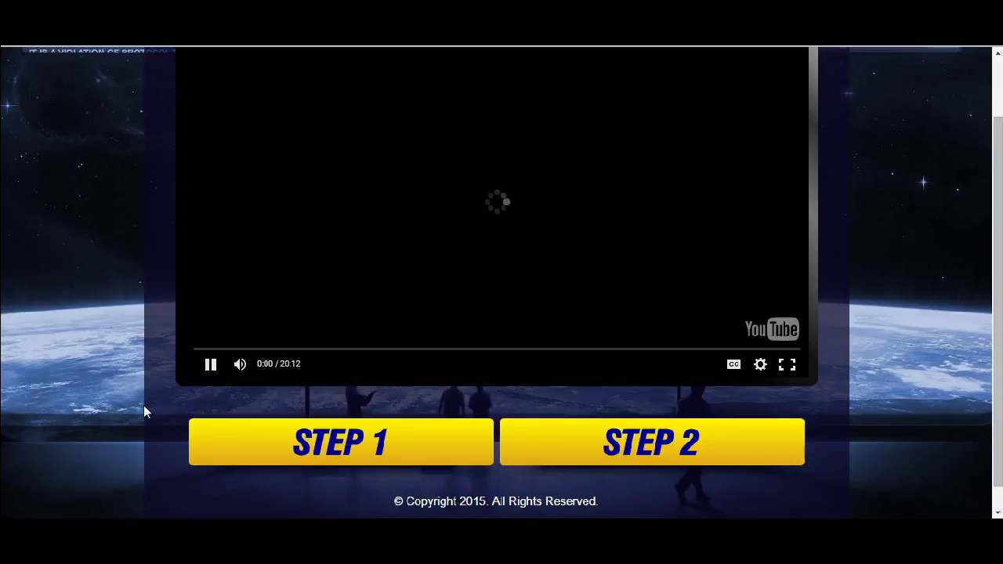
{"action": "left_click", "coordinate": [209, 366]}
{"action": "left_click", "coordinate": [306, 448]}
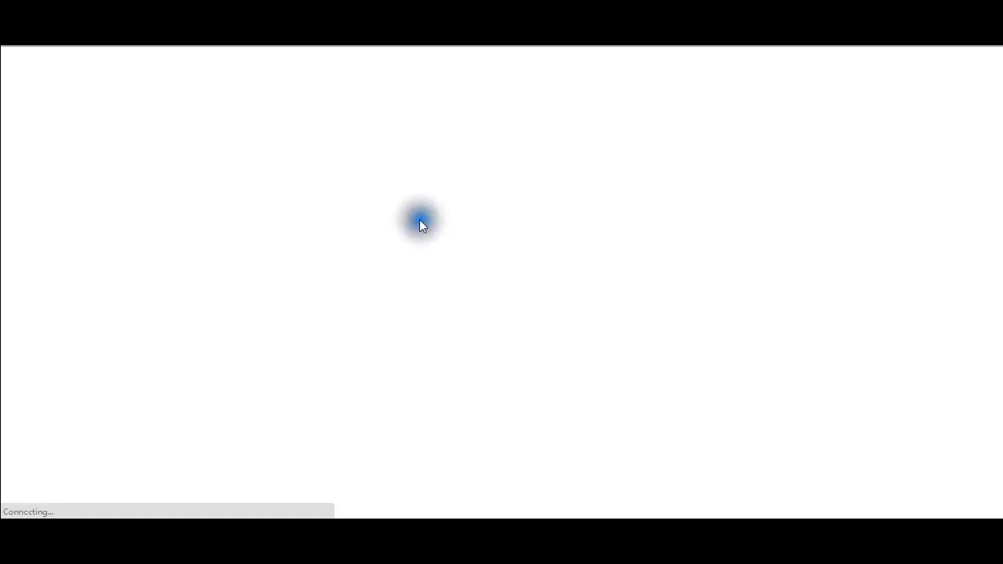
Check the enroller on Traffic Monsoon's registration page, then return to the video sales page
{"action": "left_click", "coordinate": [422, 91]}
{"action": "left_click", "coordinate": [428, 91]}
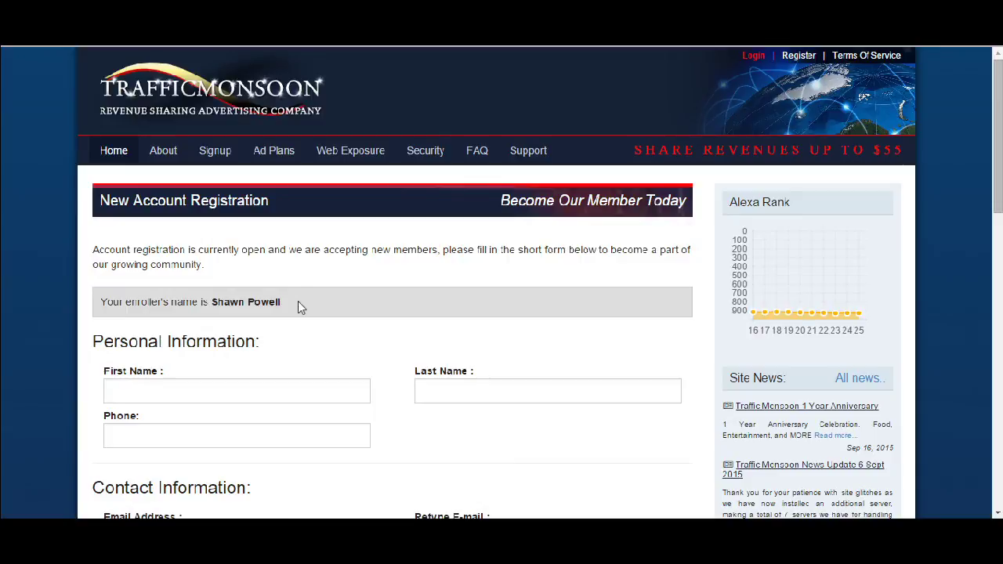
{"action": "left_click", "coordinate": [330, 289]}
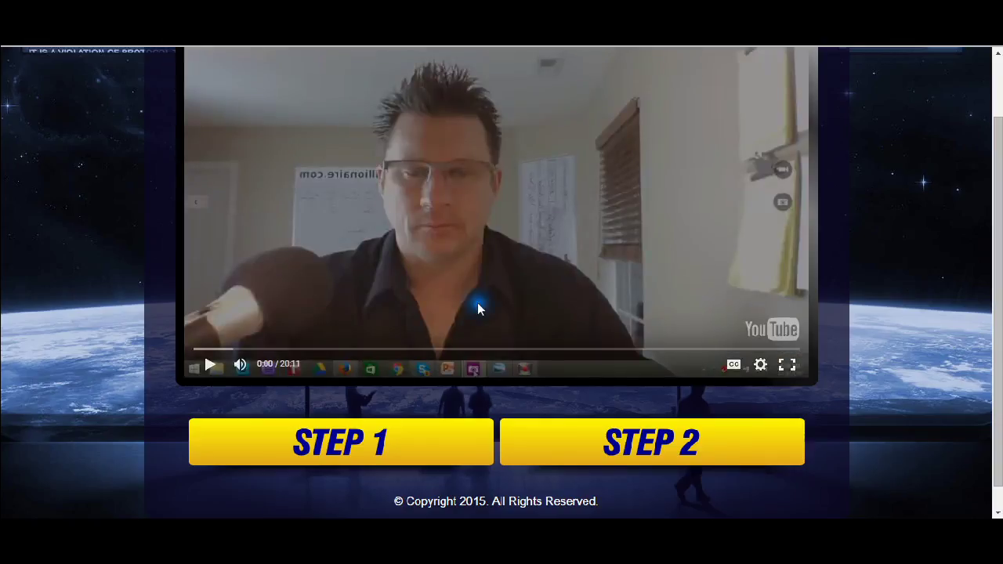
Play the follow-up video and pause it at 0:07
{"action": "scroll", "coordinate": [82, 412], "scroll_direction": "up", "scroll_amount": 1}
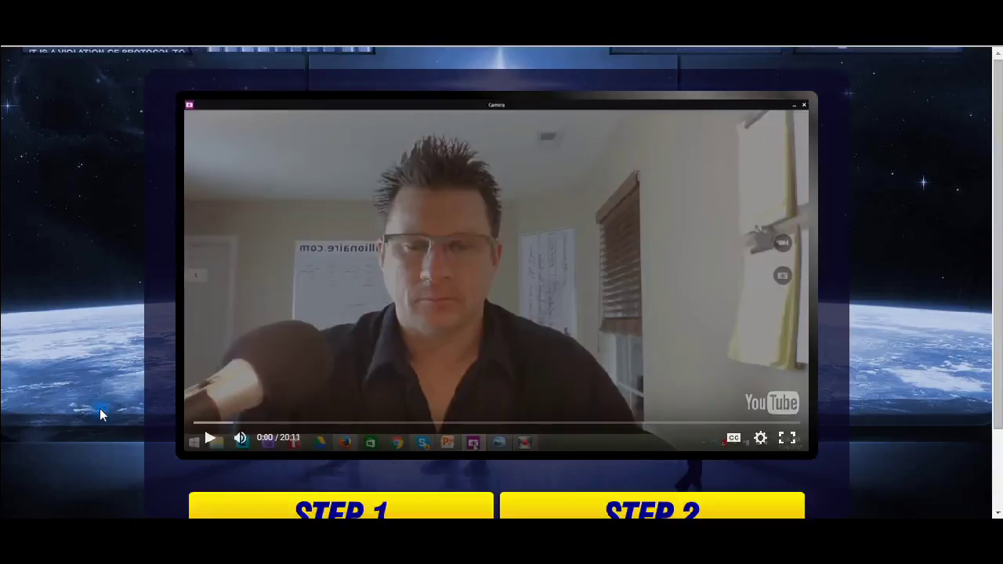
{"action": "left_click", "coordinate": [208, 441]}
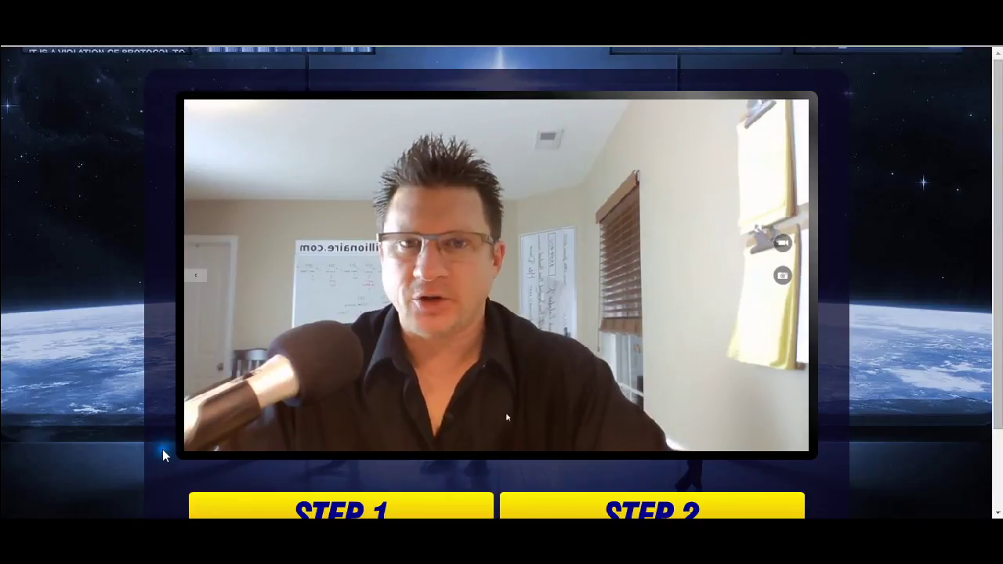
{"action": "left_click", "coordinate": [205, 443]}
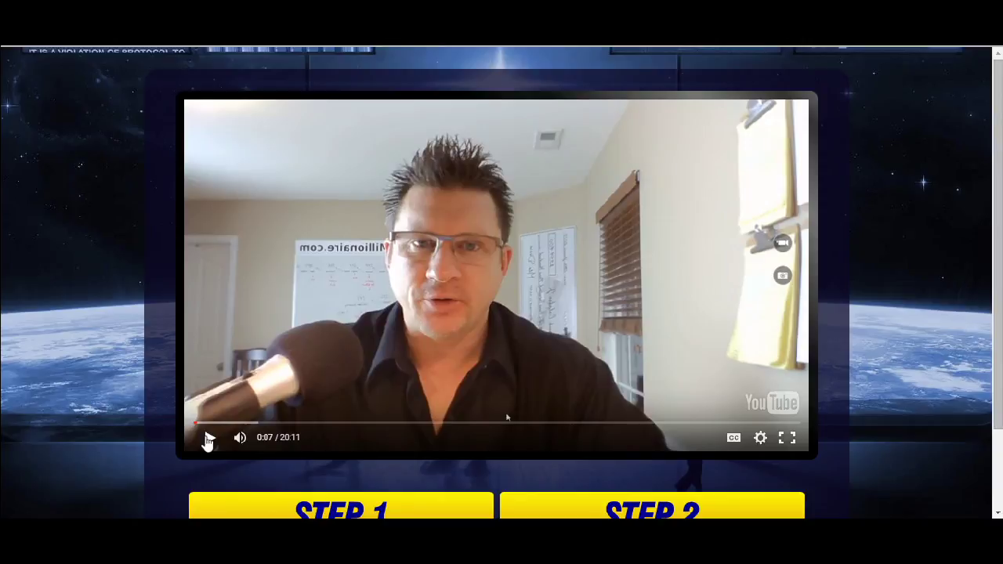